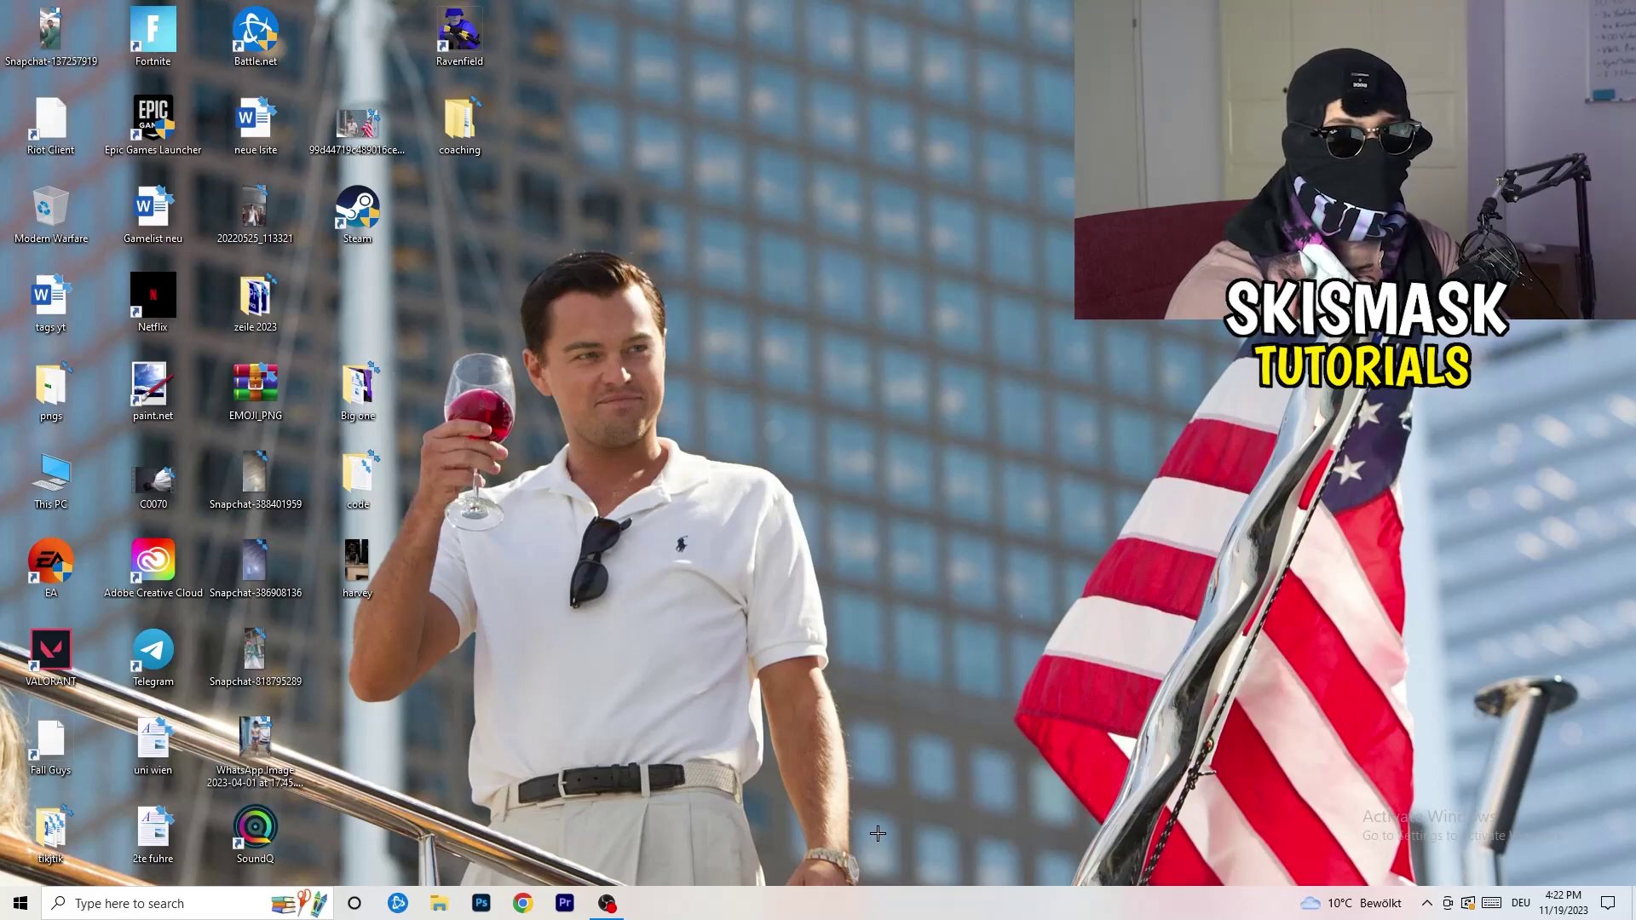
Open Resource Monitor from Task Manager's performance view and enlarge it to full screen.
{"action": "right_click", "coordinate": [790, 913]}
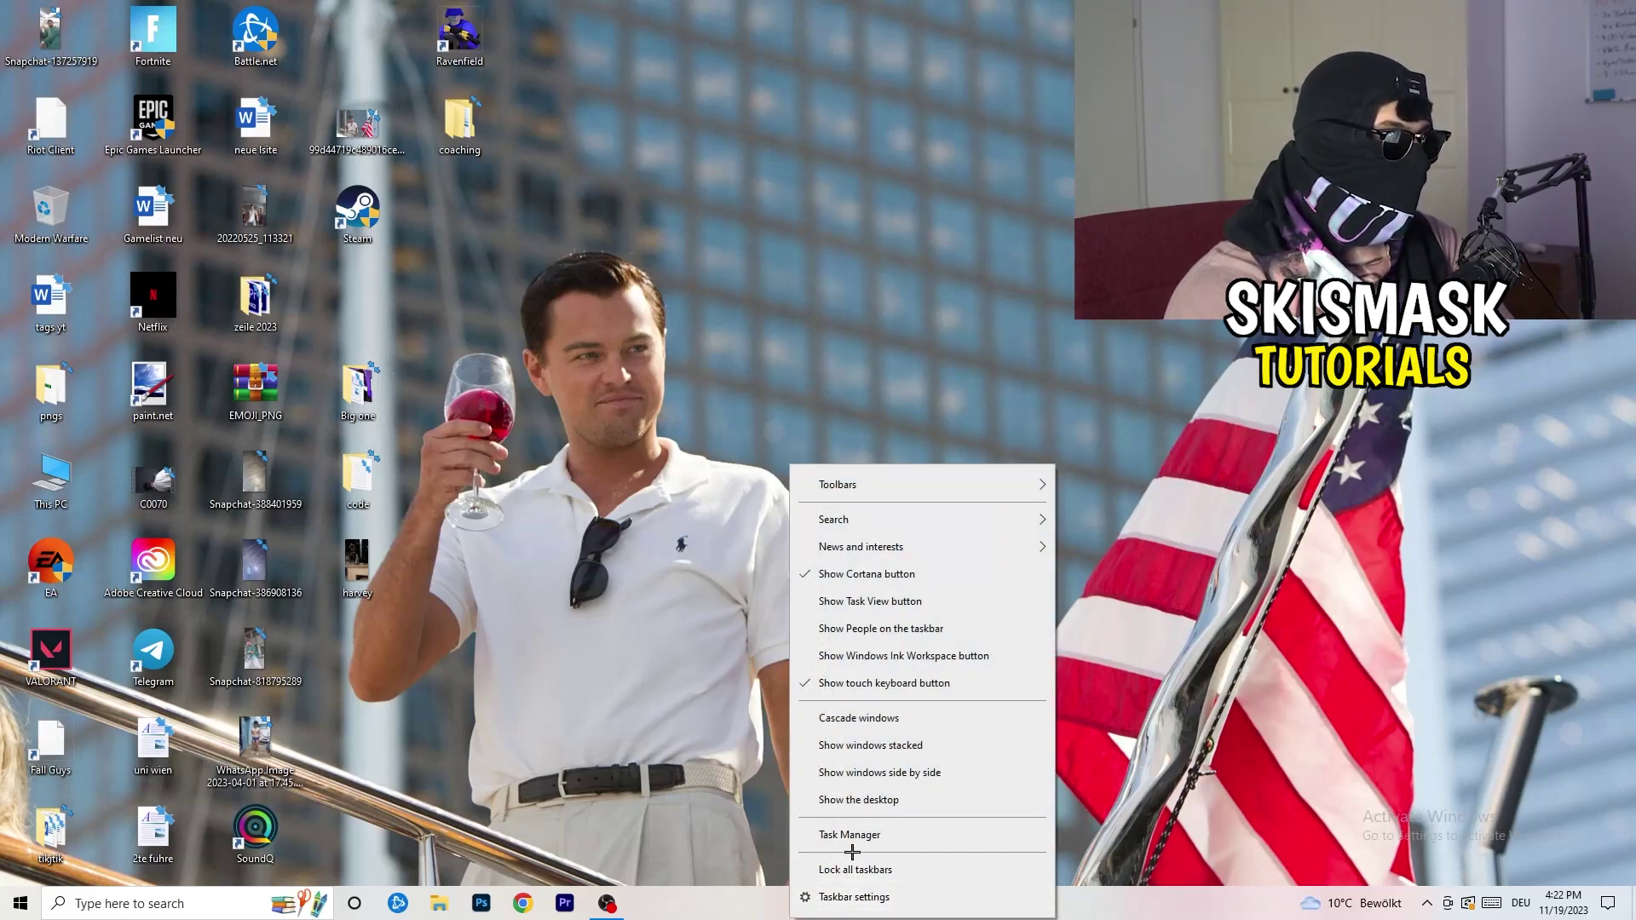
{"action": "left_click", "coordinate": [842, 905]}
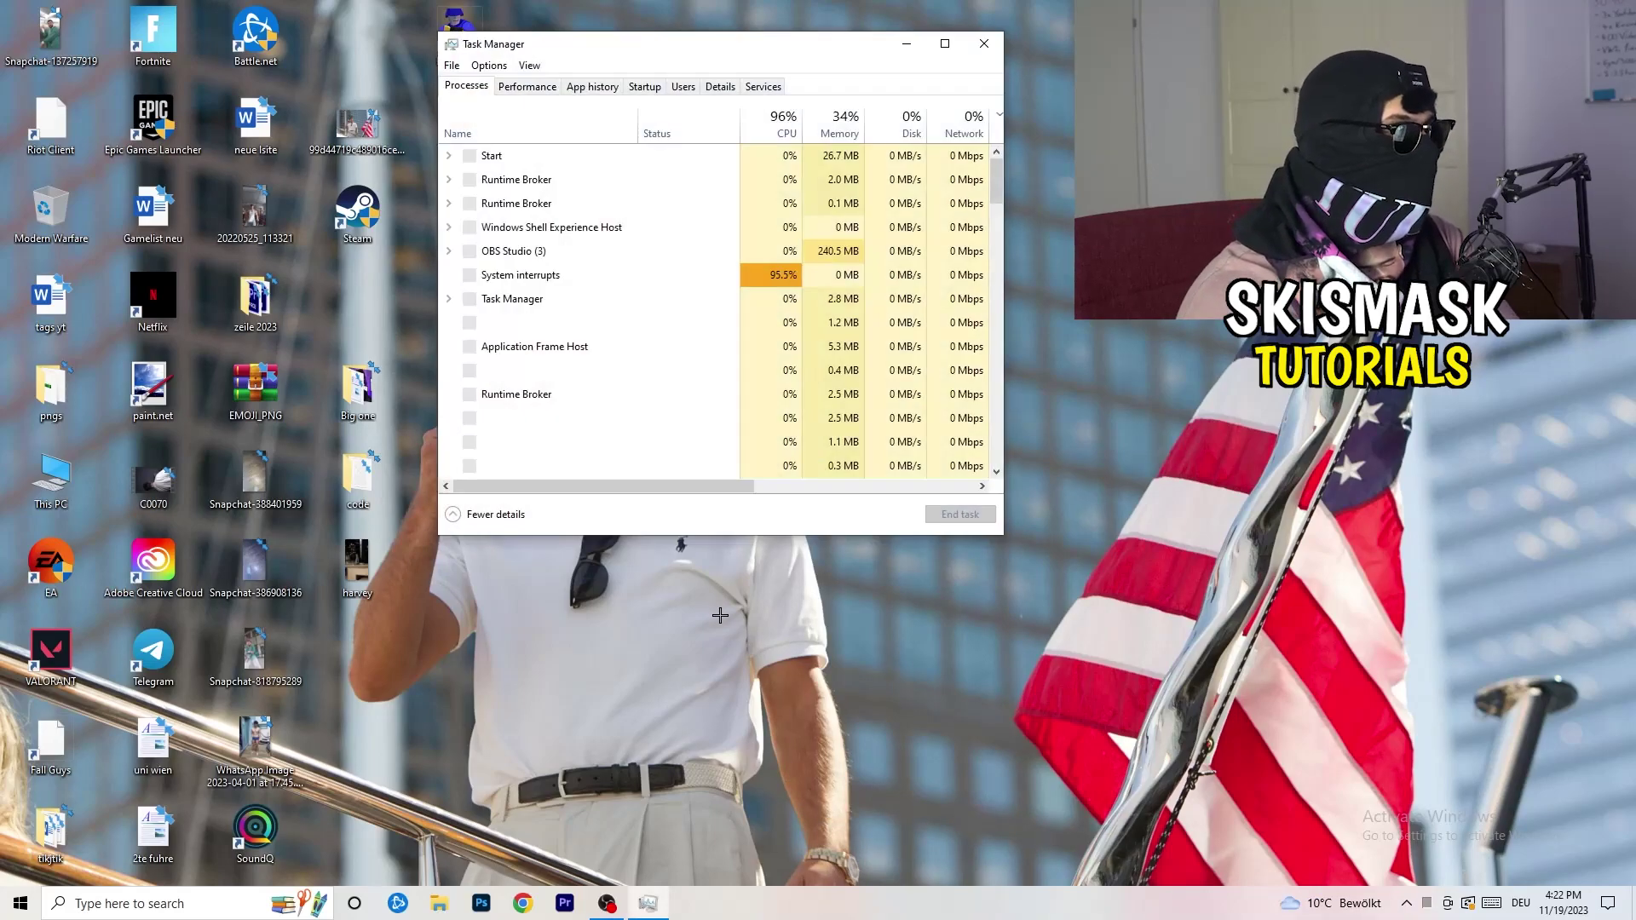
{"action": "left_click", "coordinate": [954, 37]}
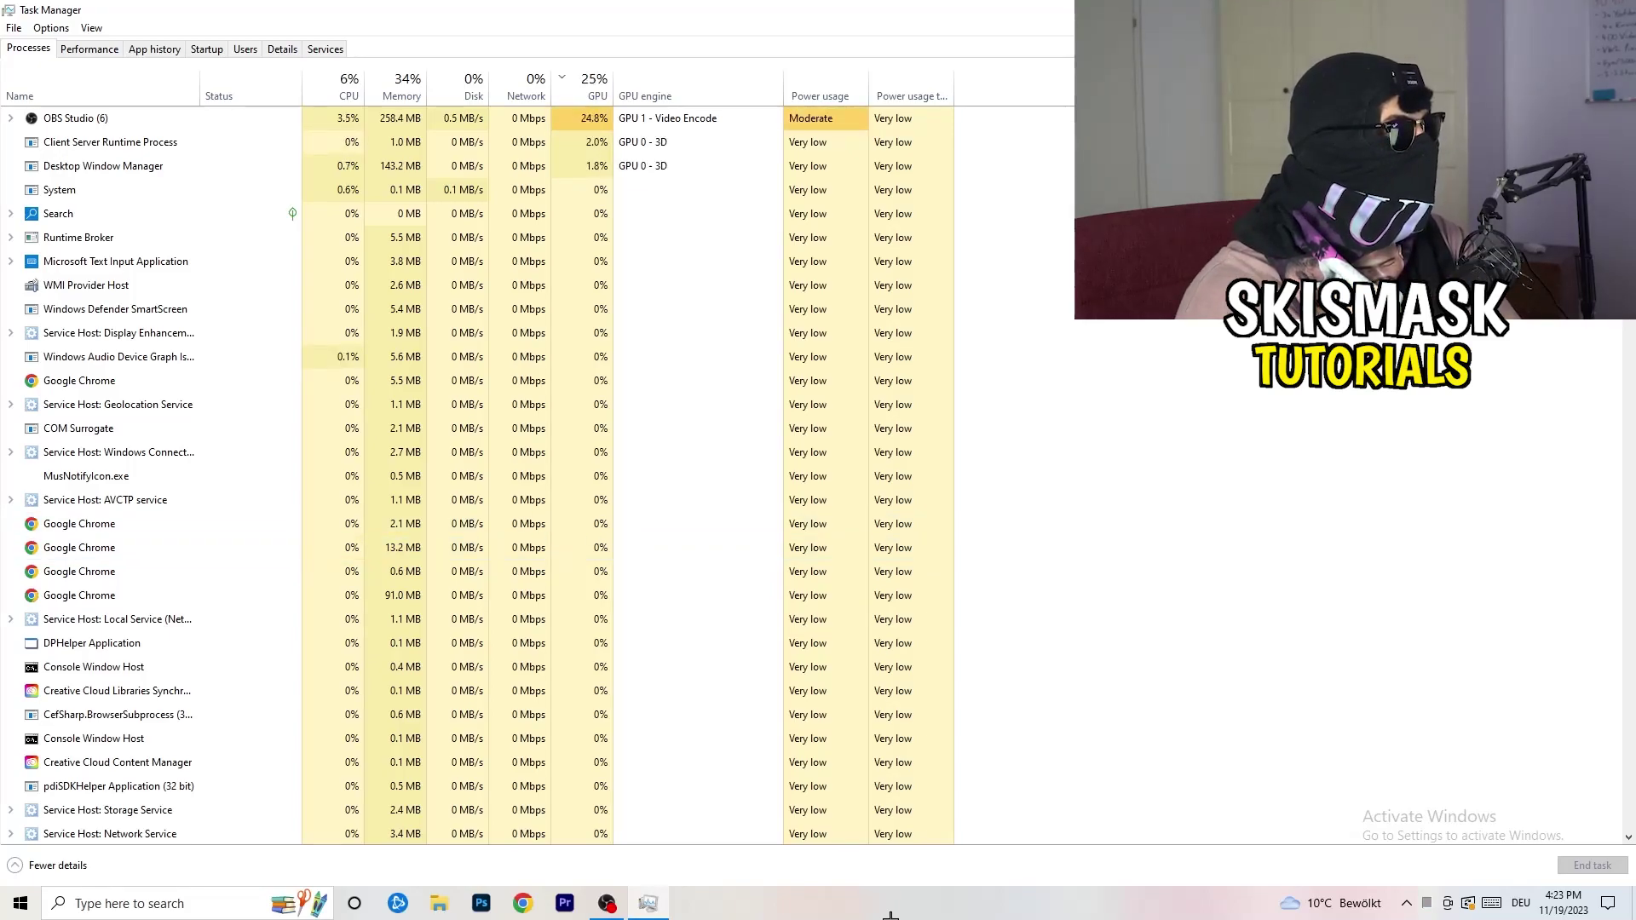
{"action": "left_click", "coordinate": [100, 49]}
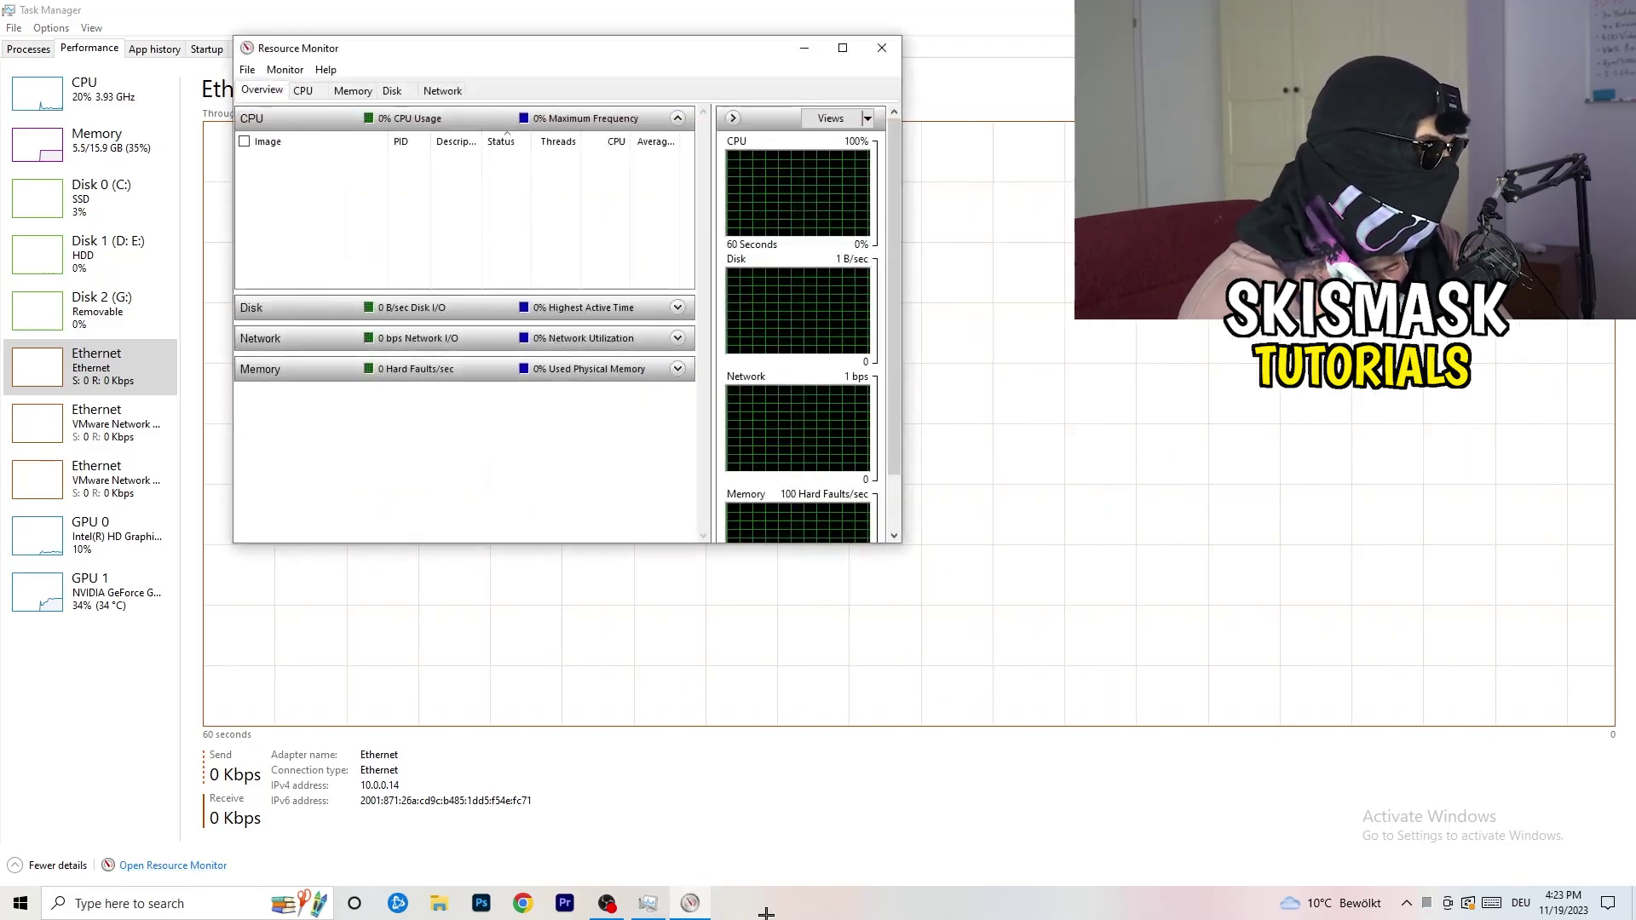
{"action": "left_click", "coordinate": [842, 43]}
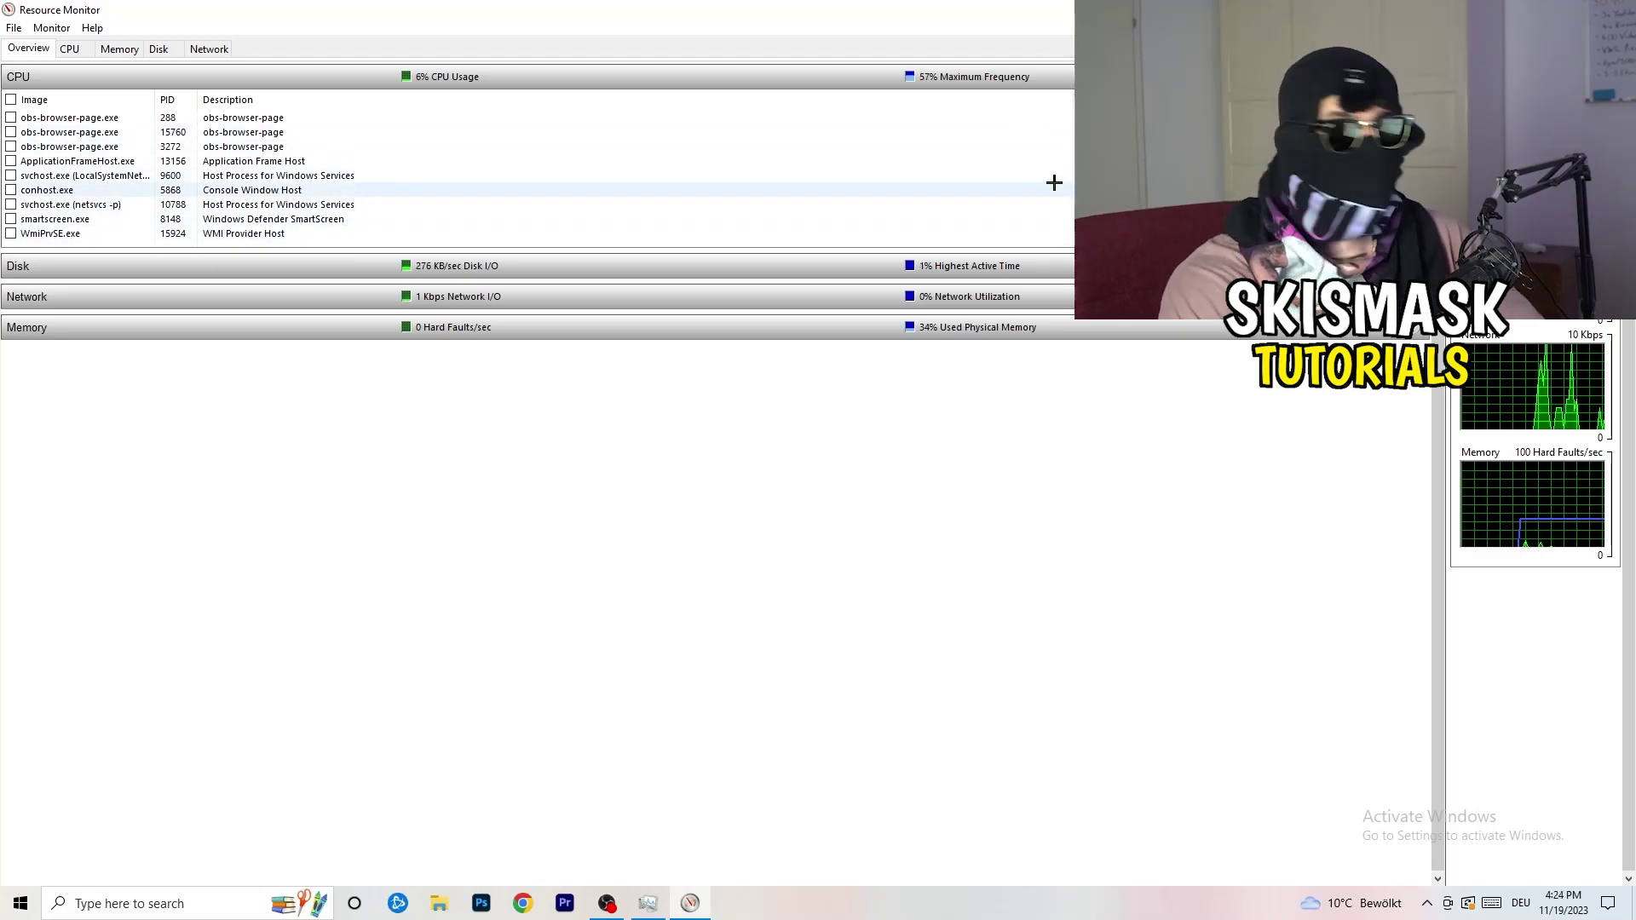
Examine the running processes, the actions available for conhost.exe, and the network activity in Resource Monitor.
{"action": "right_click", "coordinate": [973, 191]}
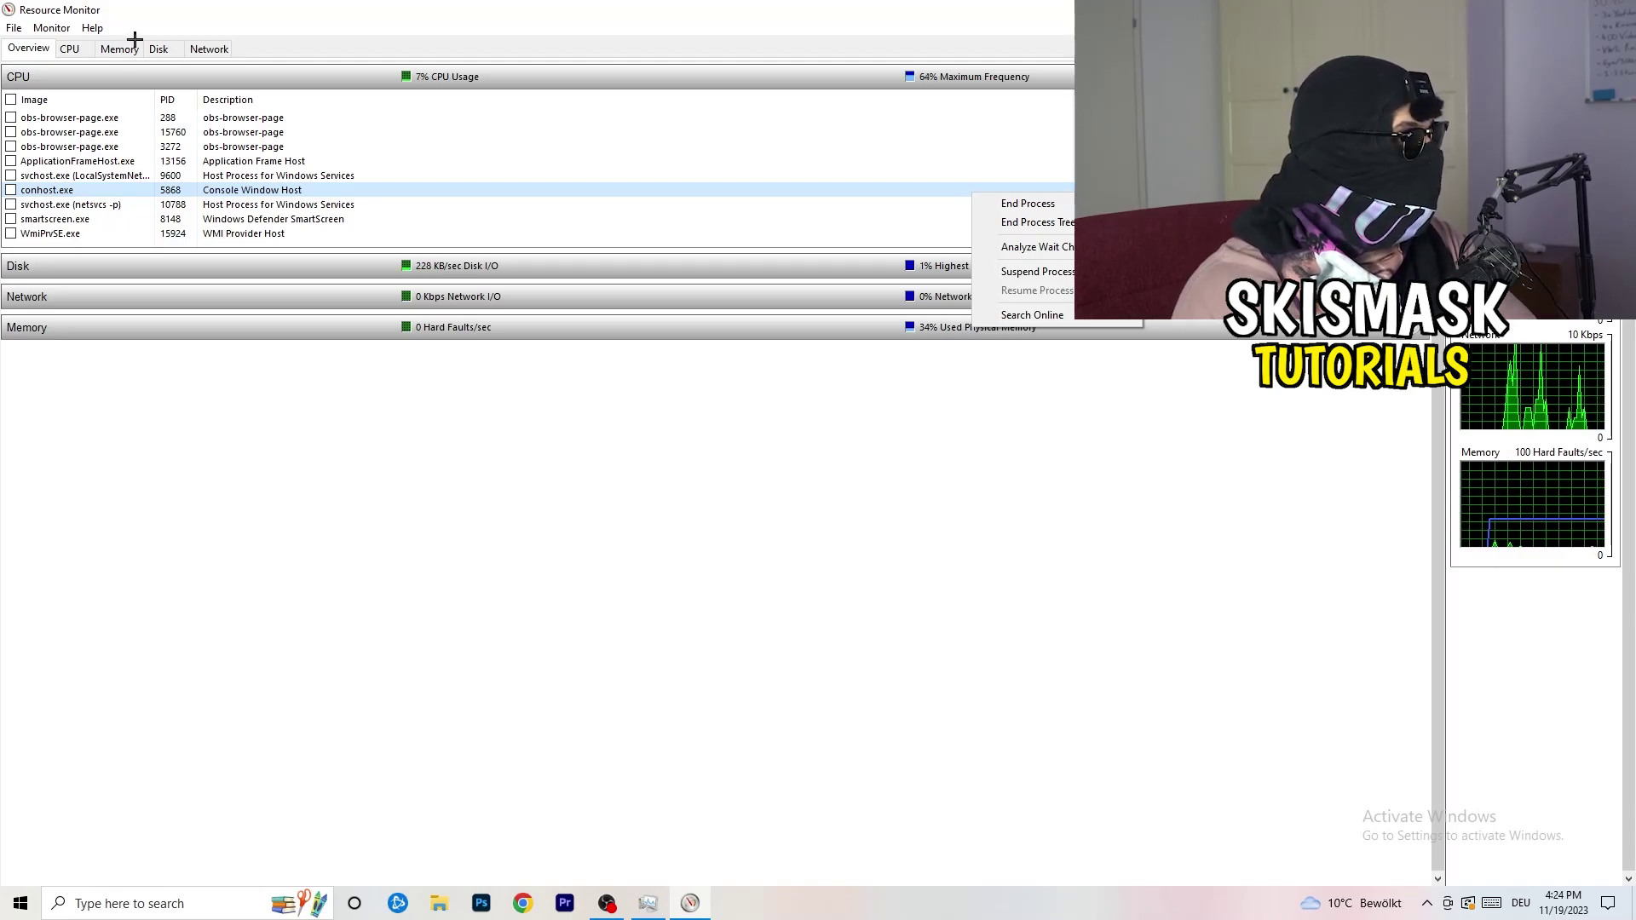
{"action": "left_click", "coordinate": [208, 48]}
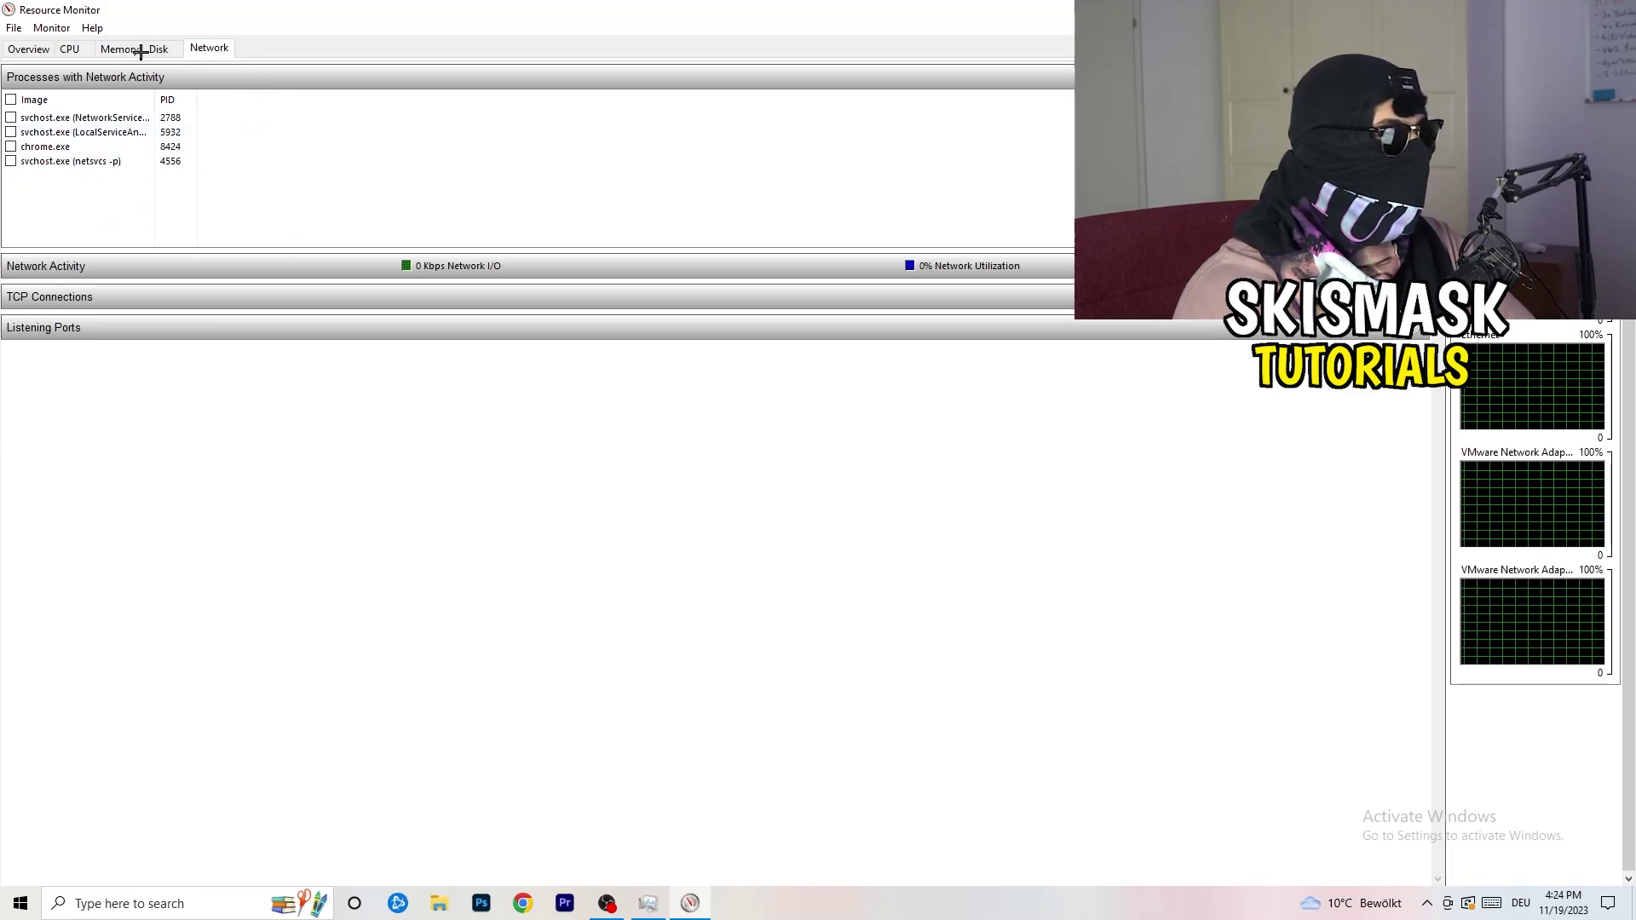
{"action": "left_click", "coordinate": [33, 49]}
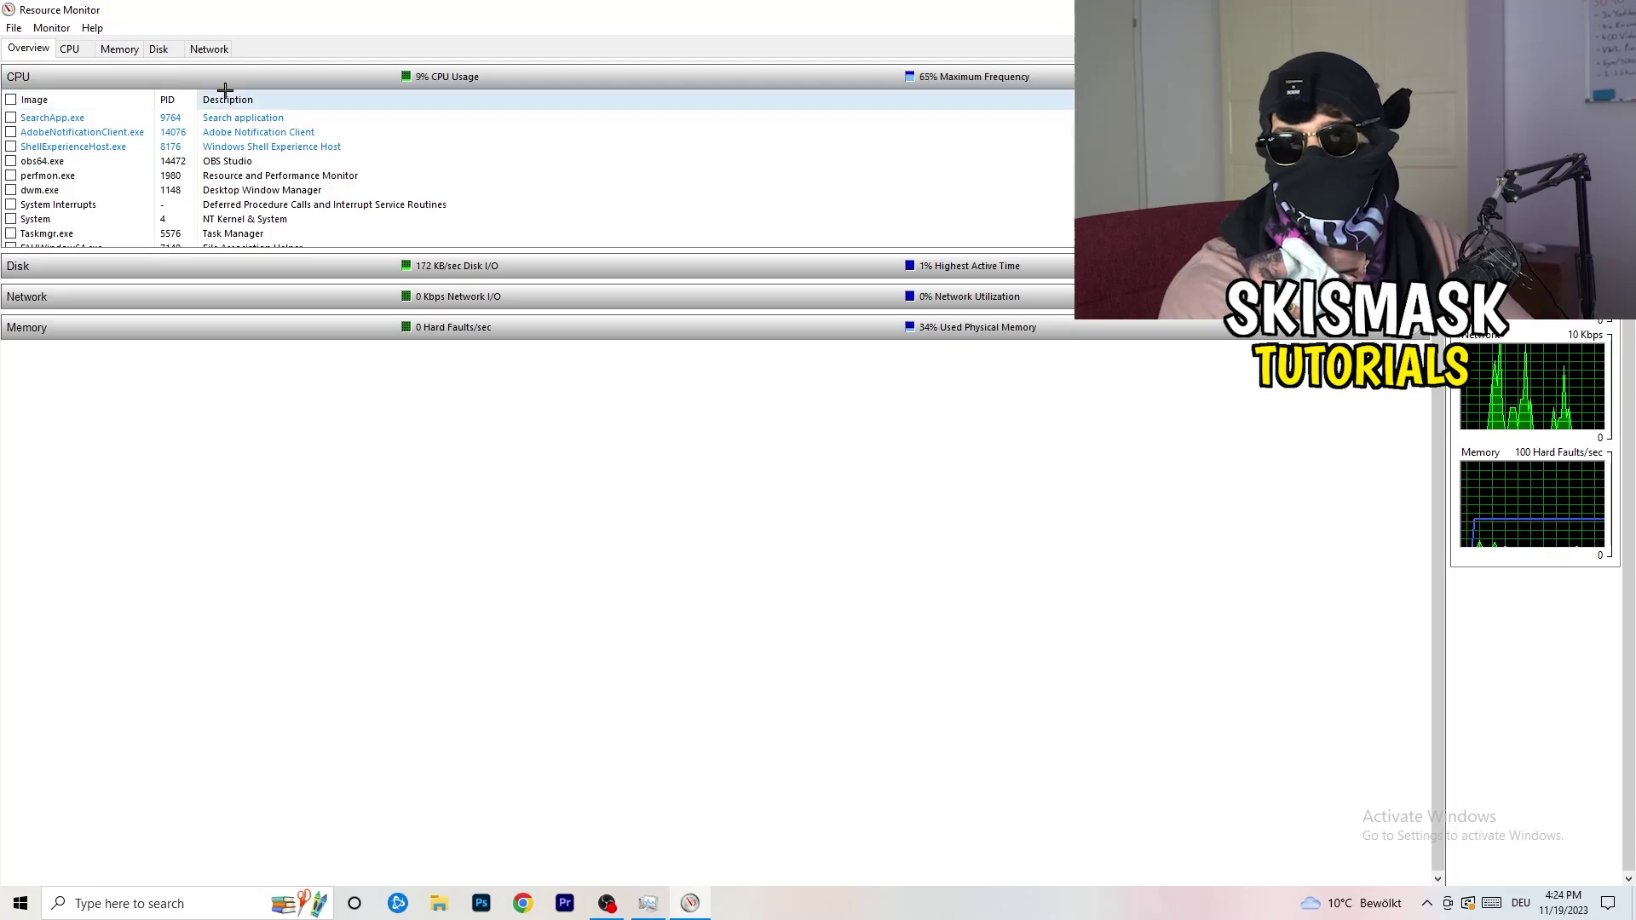
{"action": "left_click", "coordinate": [206, 49]}
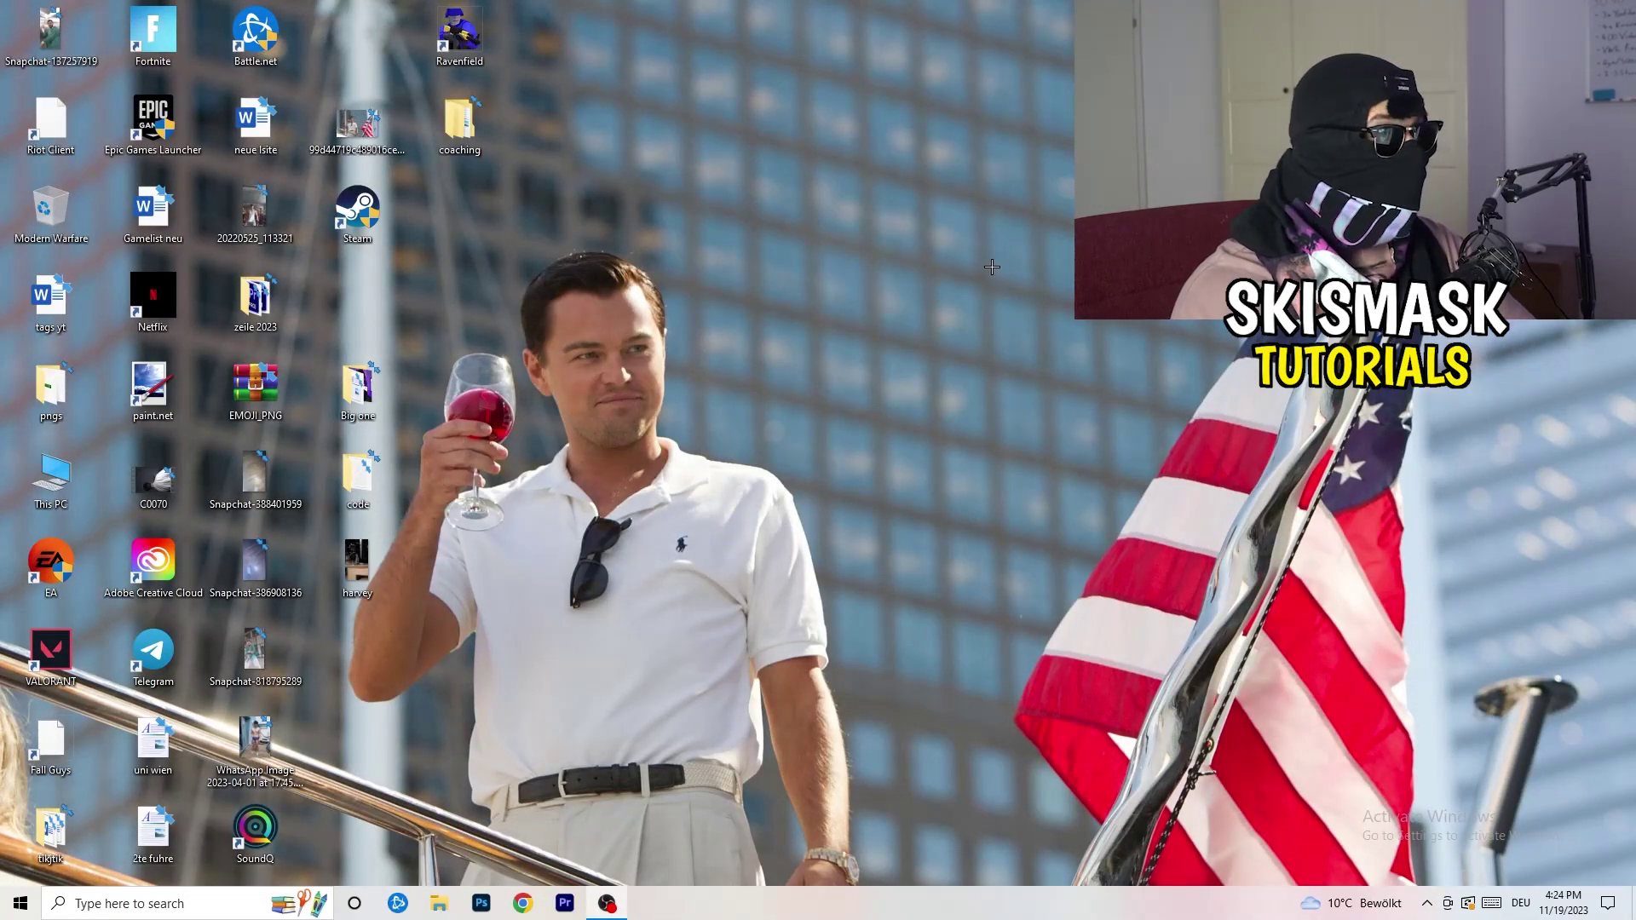
Open the Network & Internet status page in Windows Settings.
{"action": "left_click", "coordinate": [21, 903]}
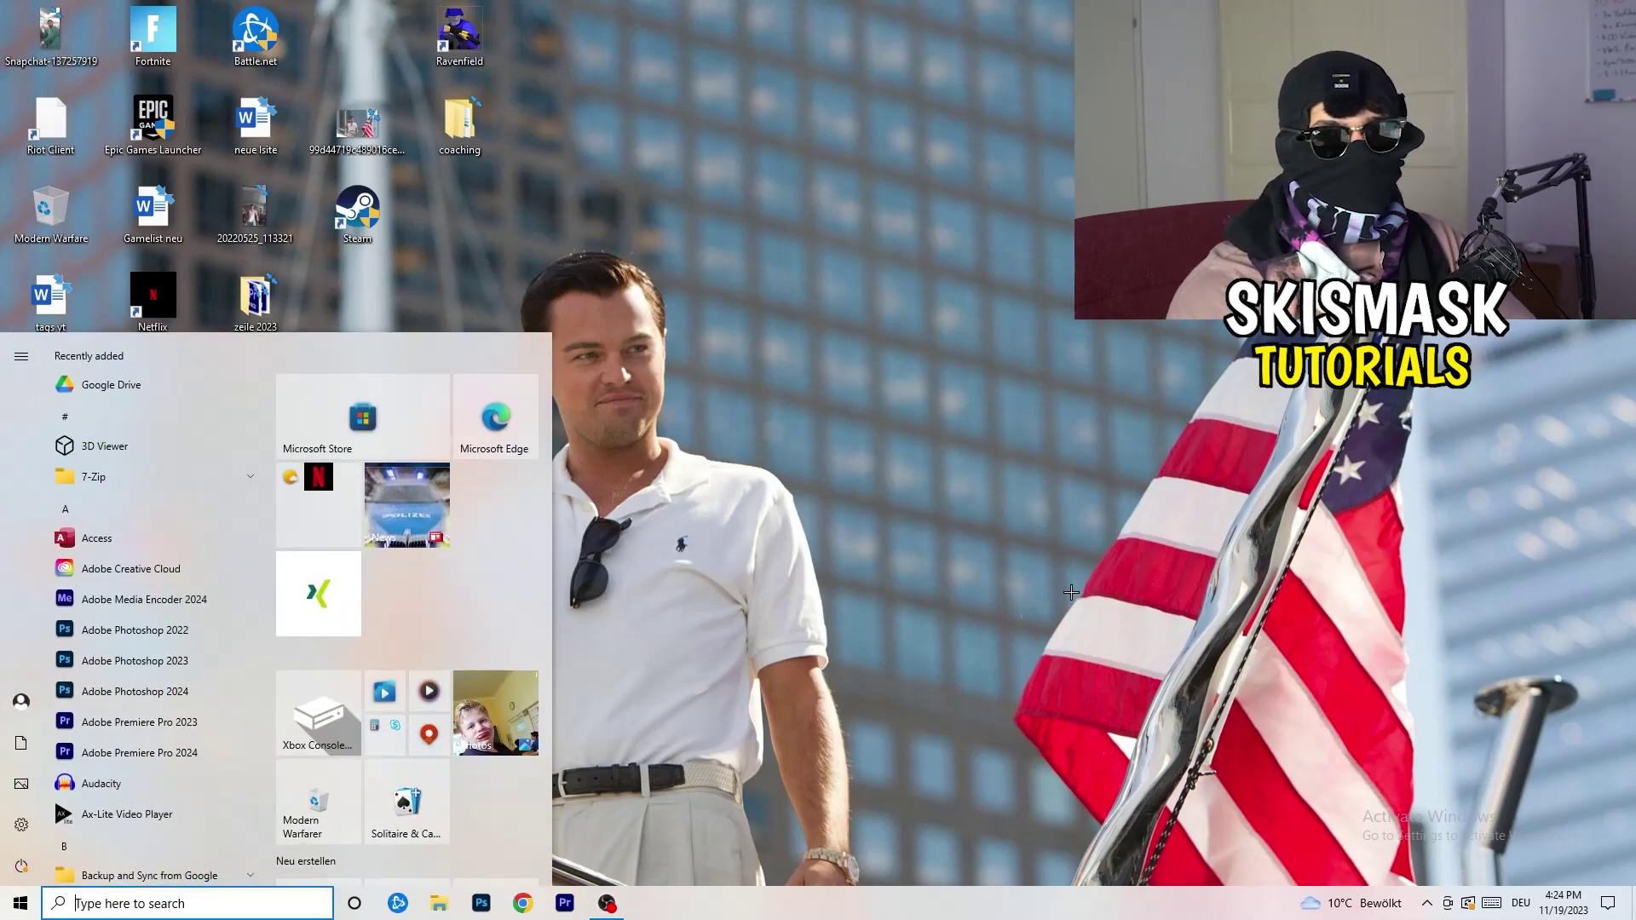
{"action": "left_click", "coordinate": [21, 823]}
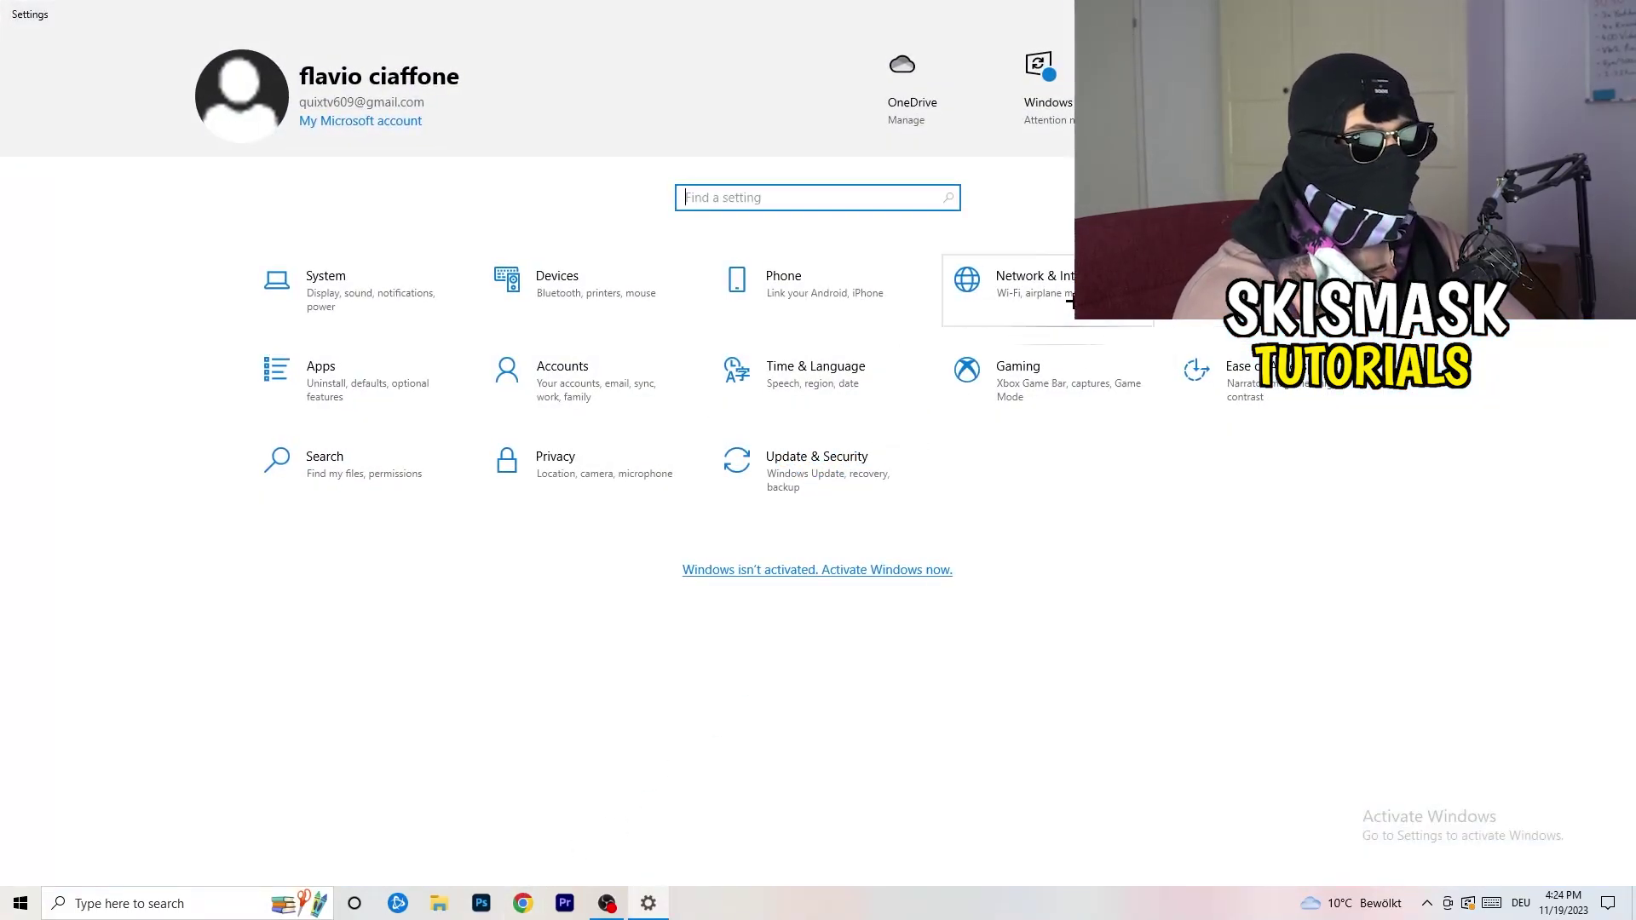
{"action": "left_click", "coordinate": [1107, 290]}
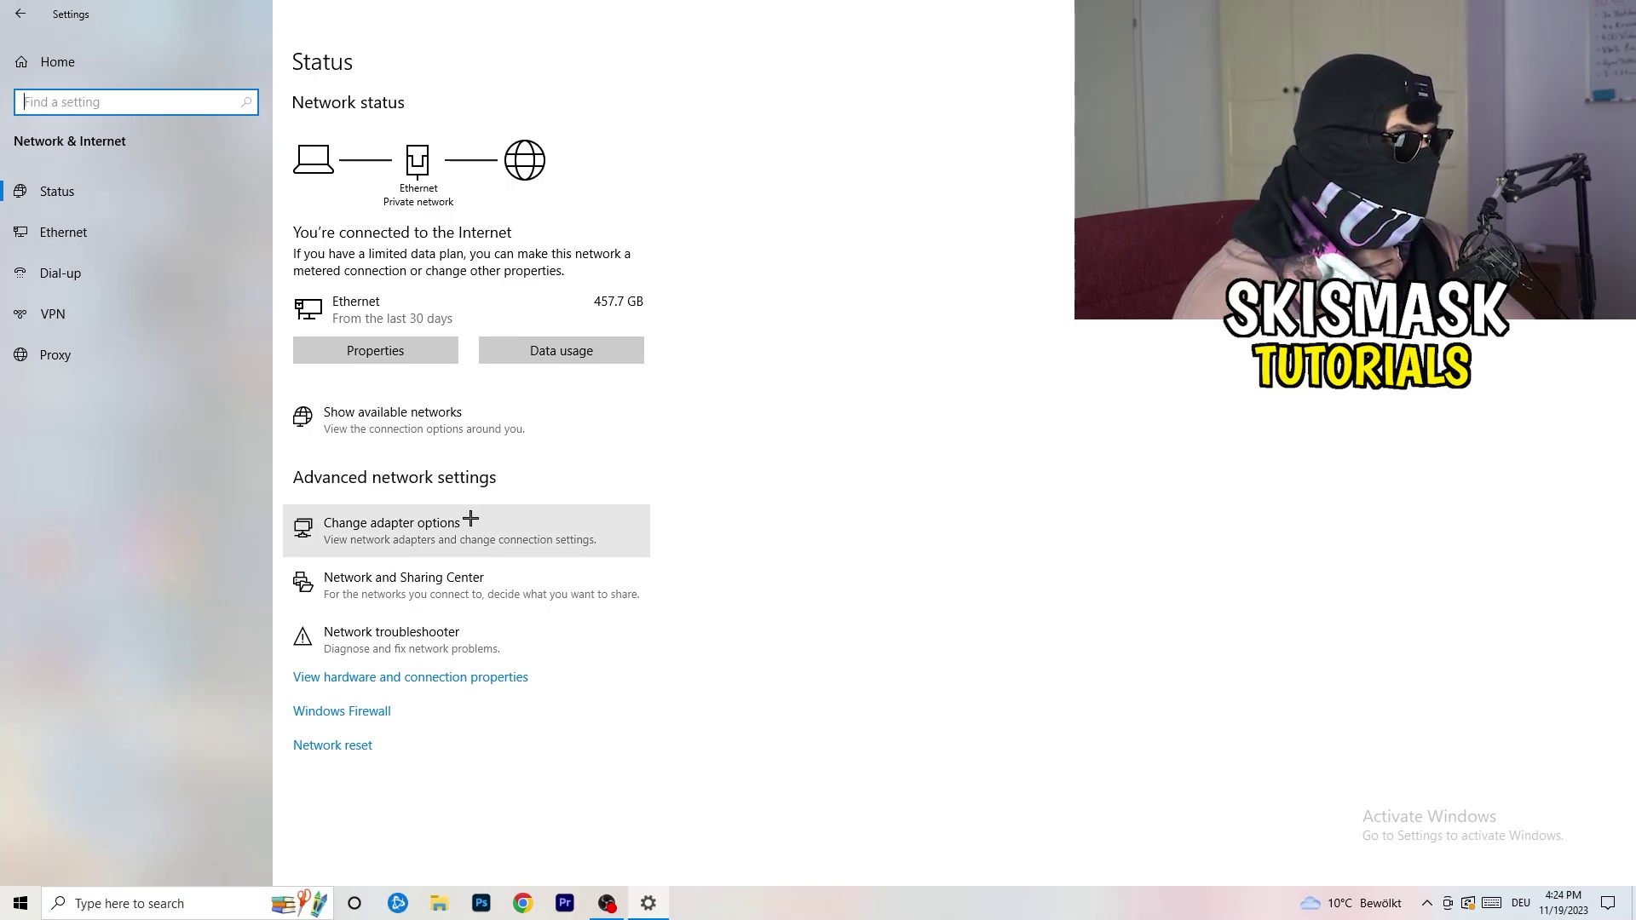
Try to diagnose all network adapters with the network troubleshooter, and cancel the detection.
{"action": "left_click", "coordinate": [425, 649]}
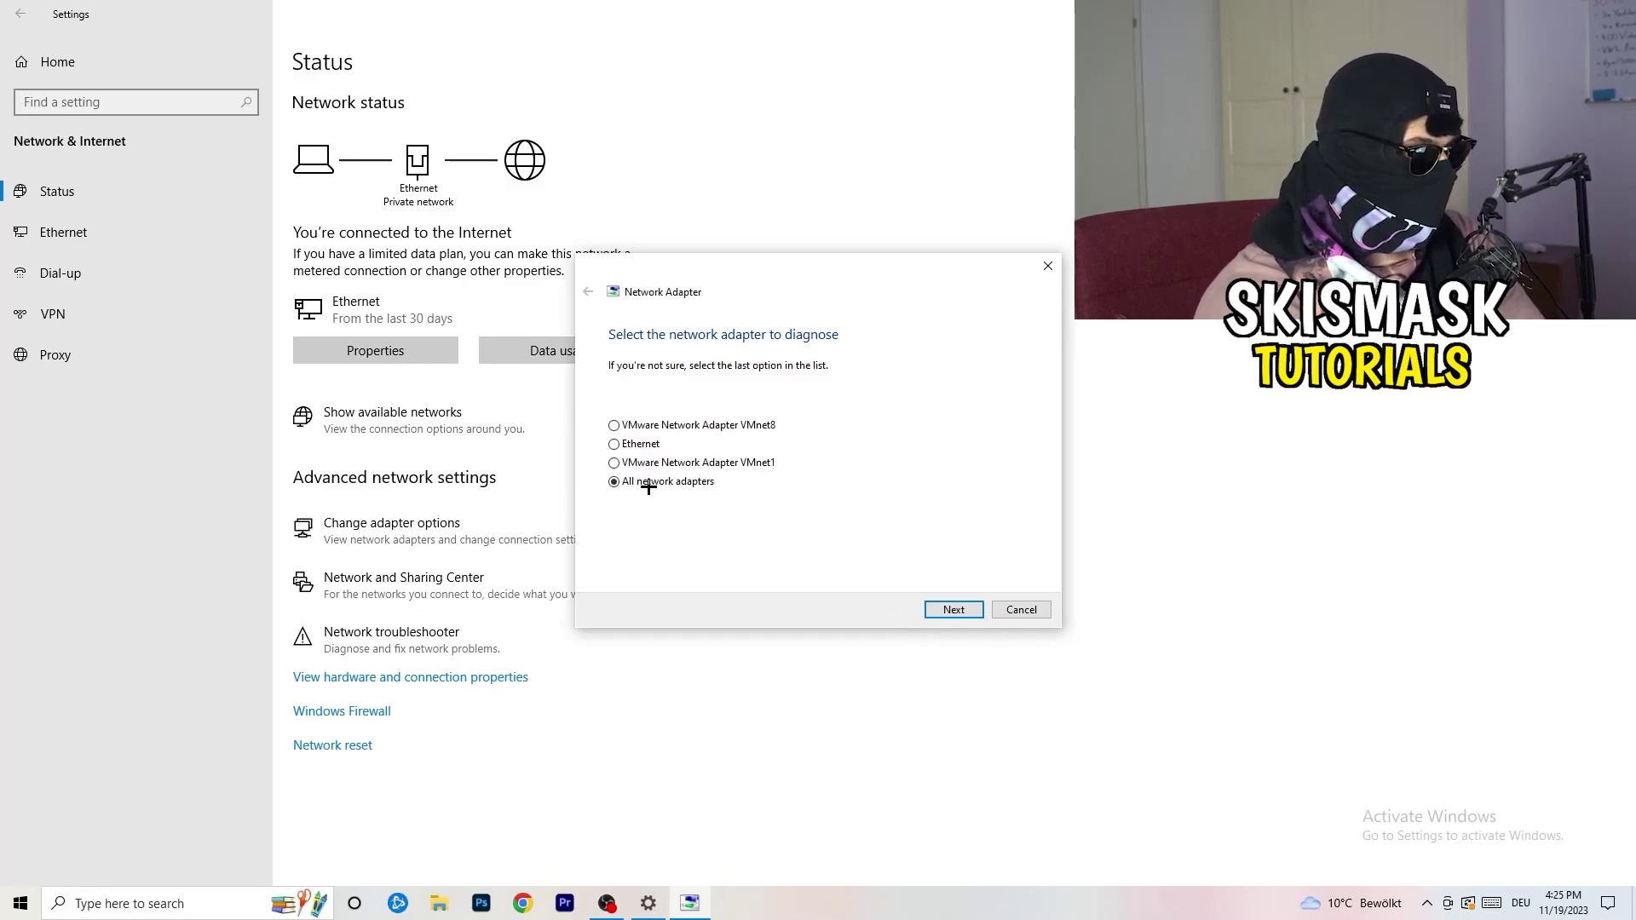
{"action": "left_click", "coordinate": [951, 611]}
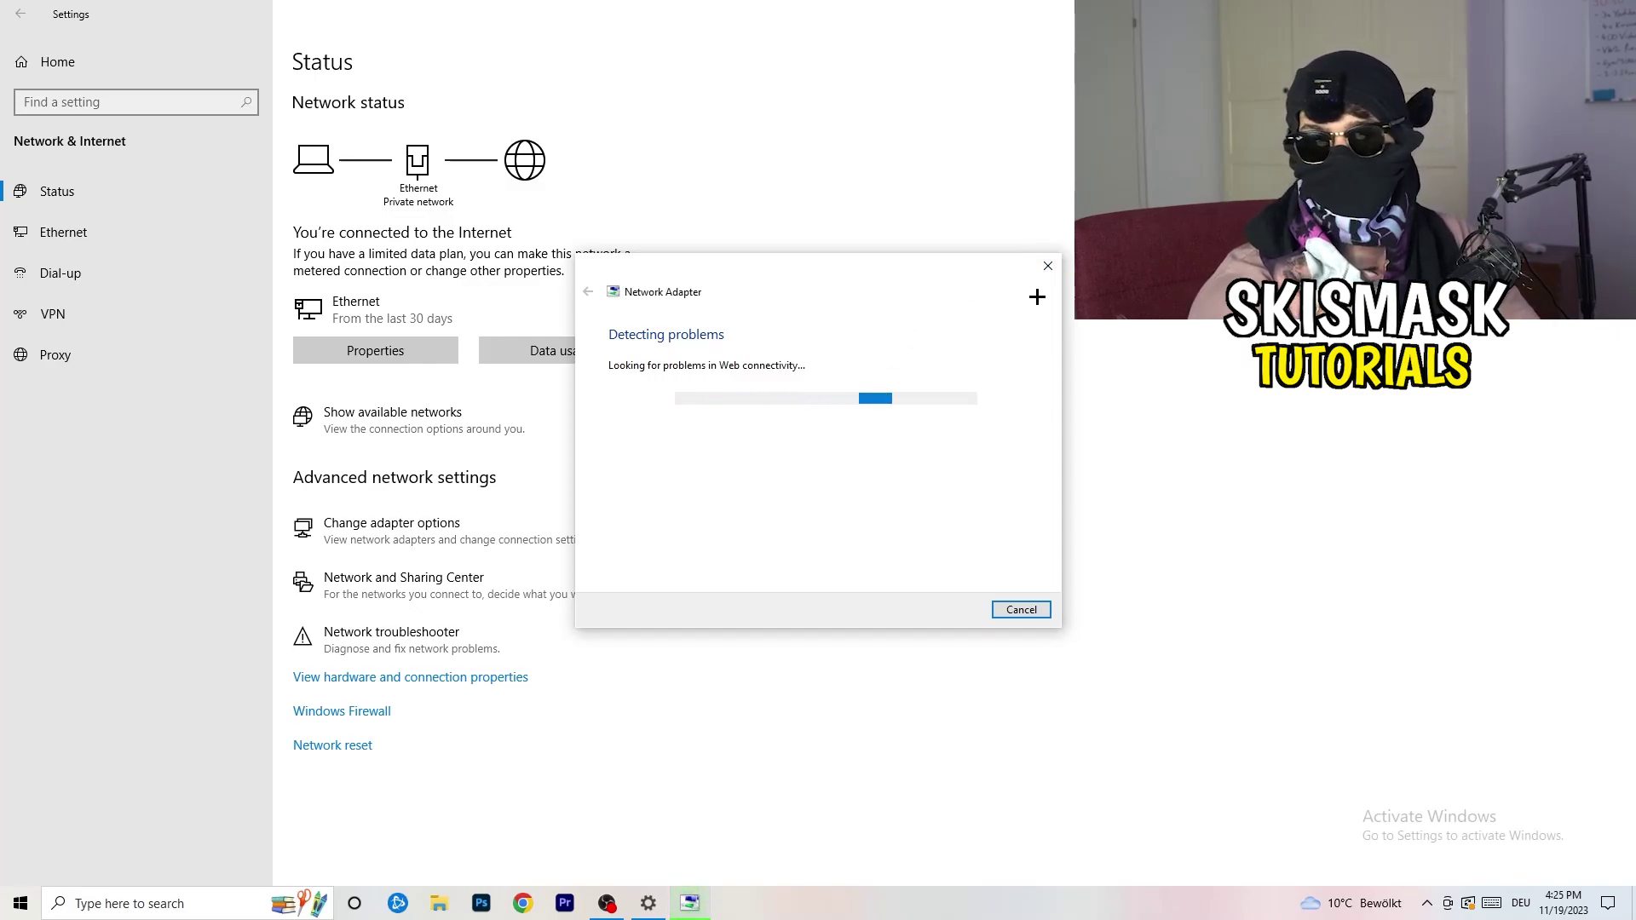
{"action": "left_click", "coordinate": [1048, 266]}
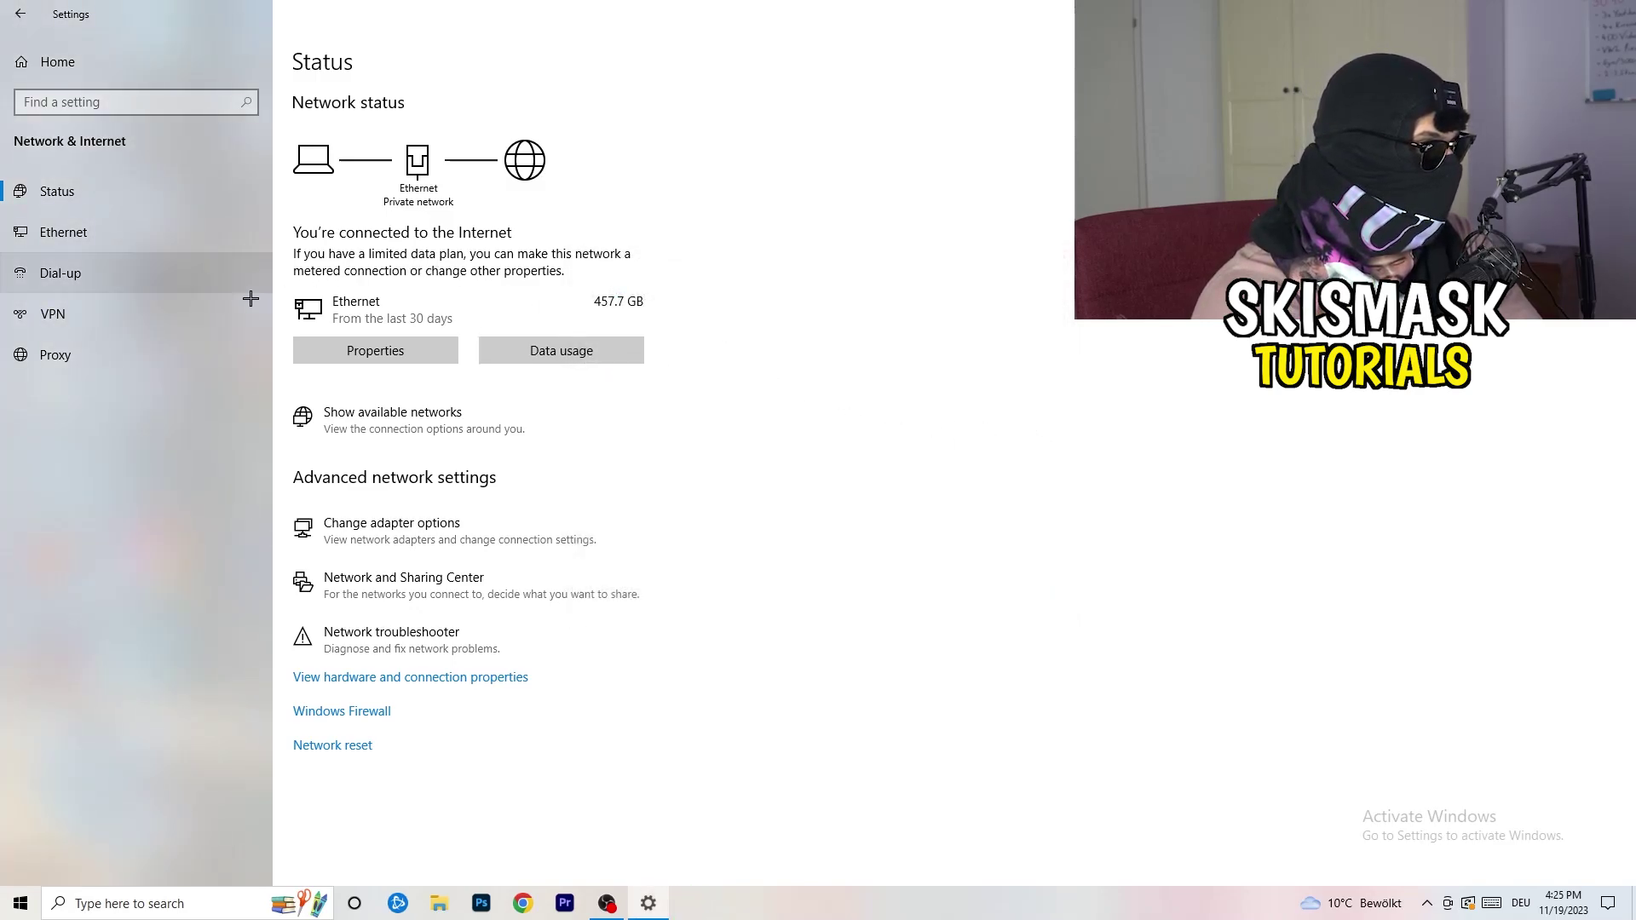
Restart the Ethernet adapter in Network Connections by disabling and re-enabling it, and close the adapter window.
{"action": "left_click", "coordinate": [426, 535]}
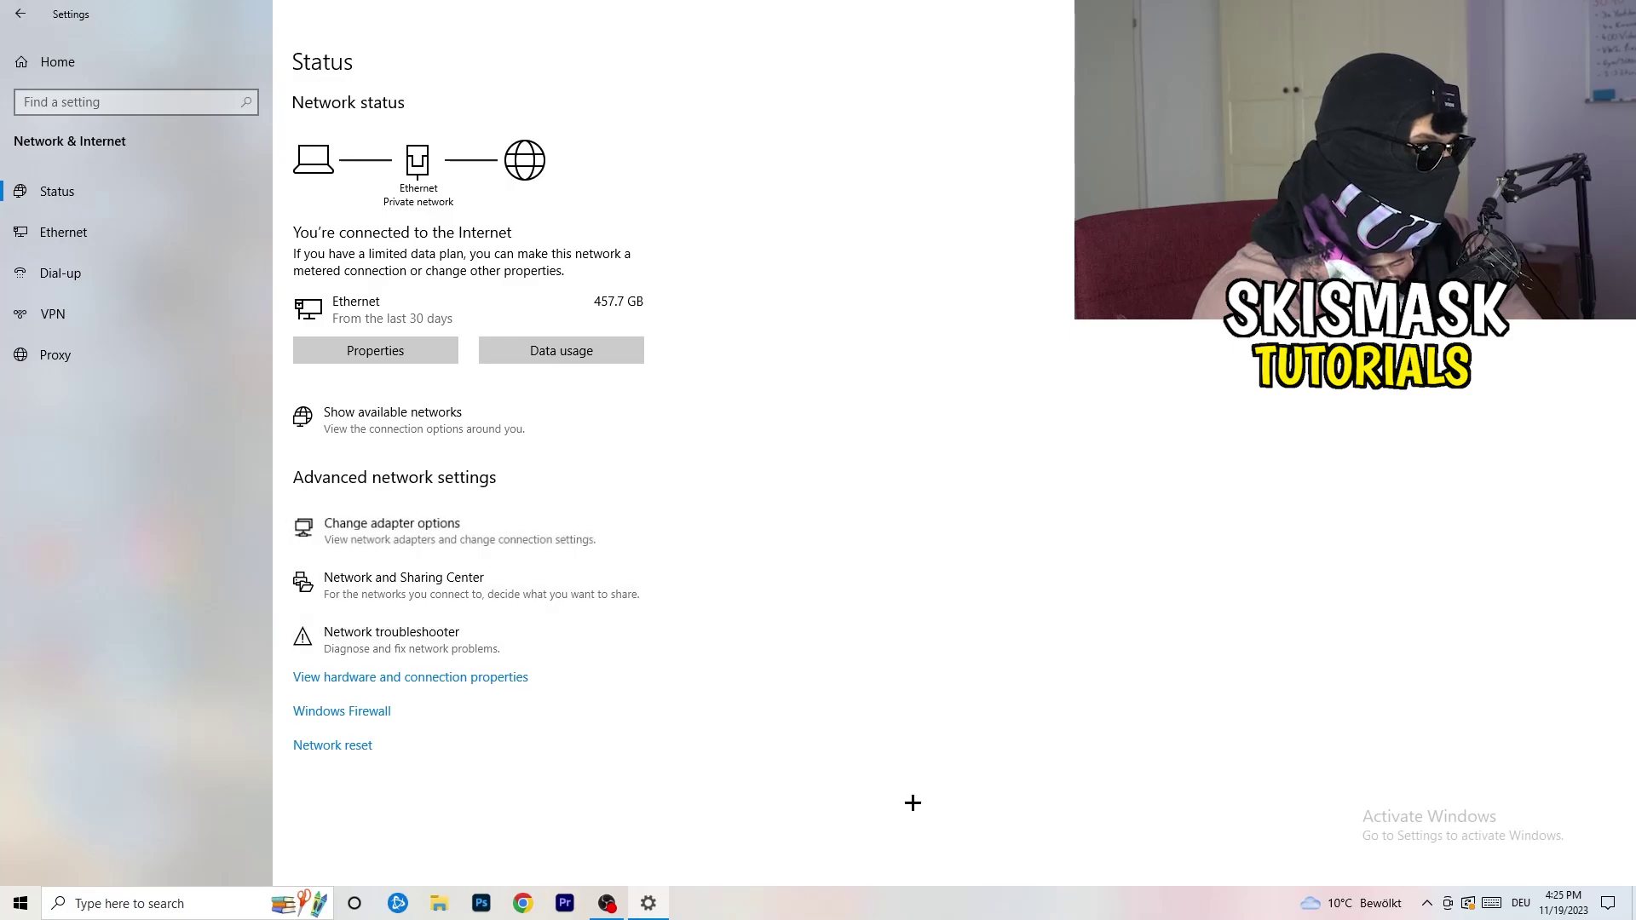
{"action": "key", "text": "super+Up"}
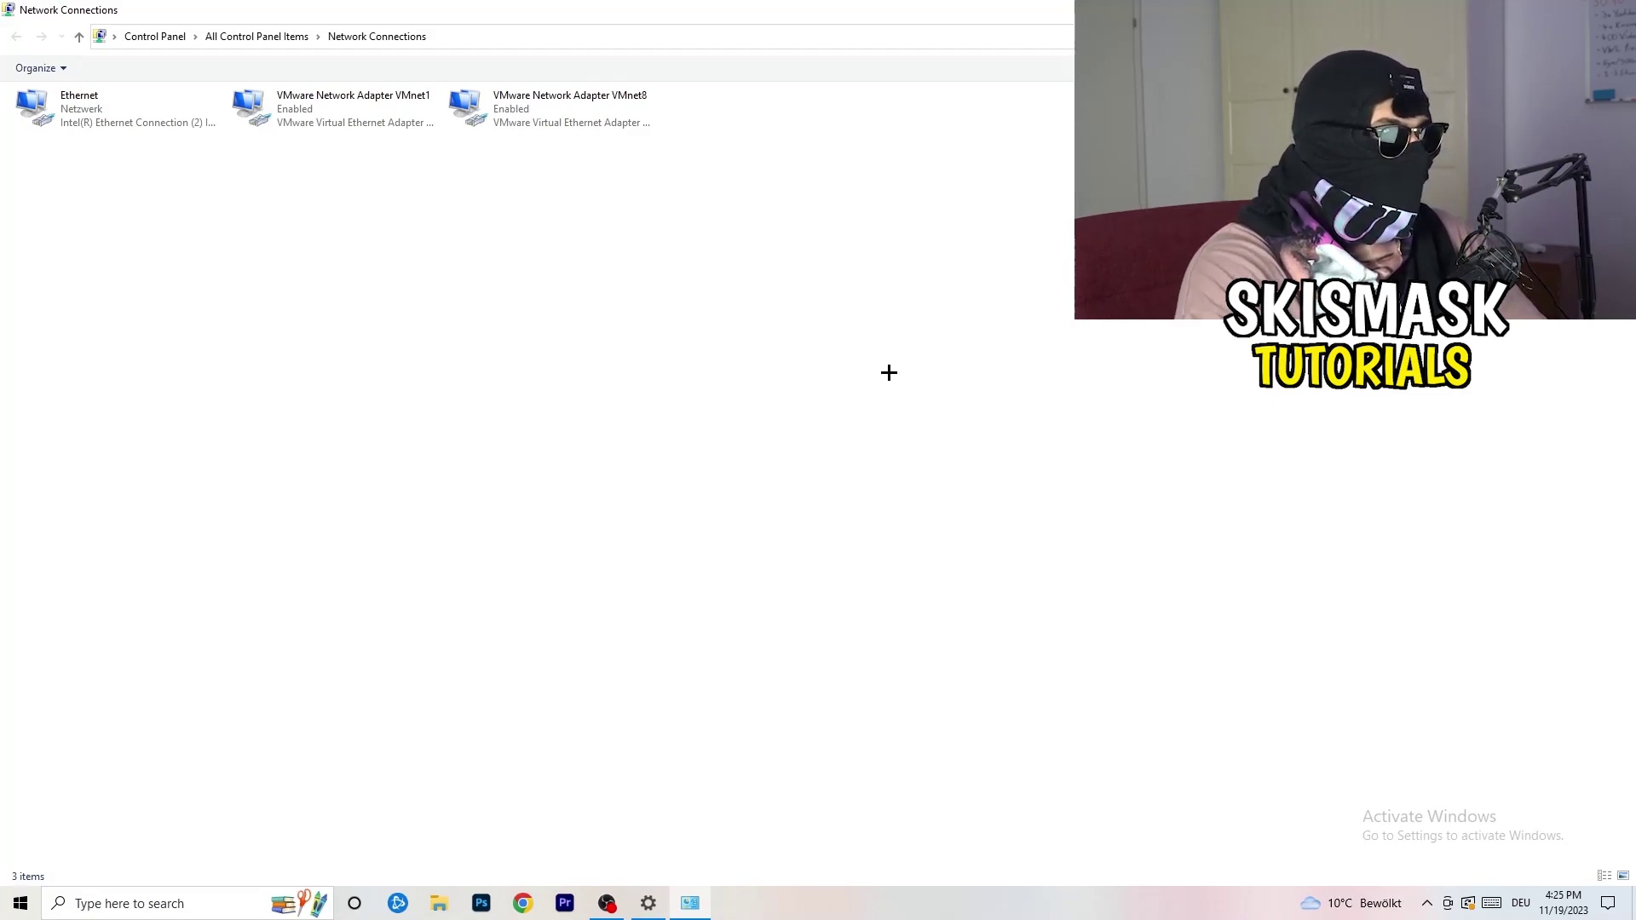
{"action": "left_click", "coordinate": [113, 105]}
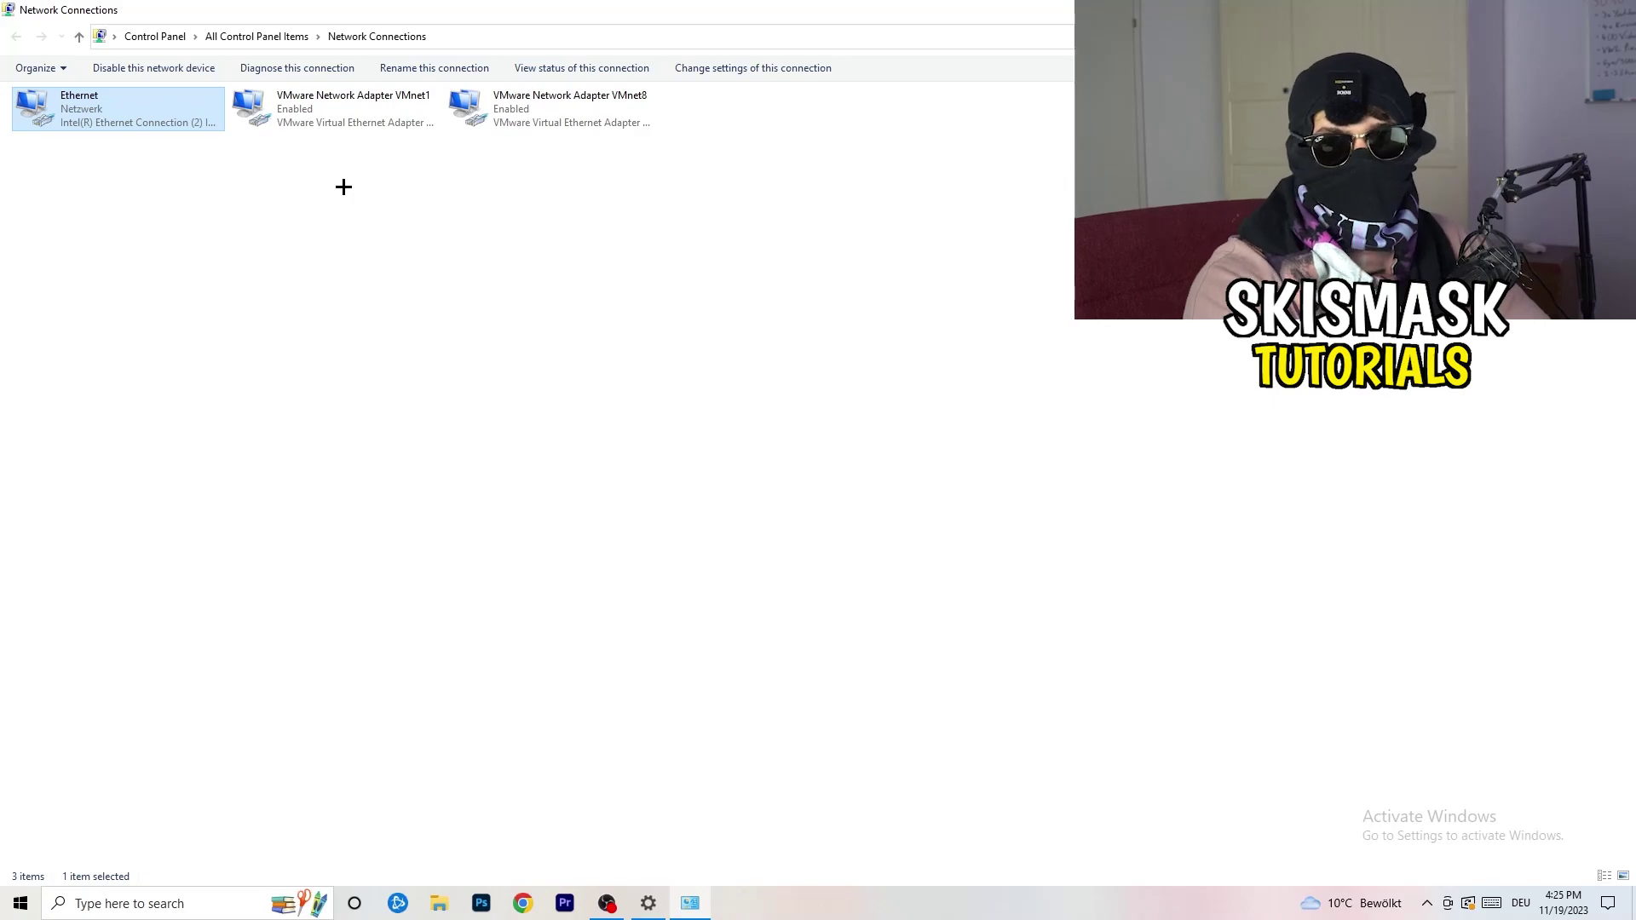
{"action": "right_click", "coordinate": [138, 104]}
{"action": "left_click", "coordinate": [496, 287]}
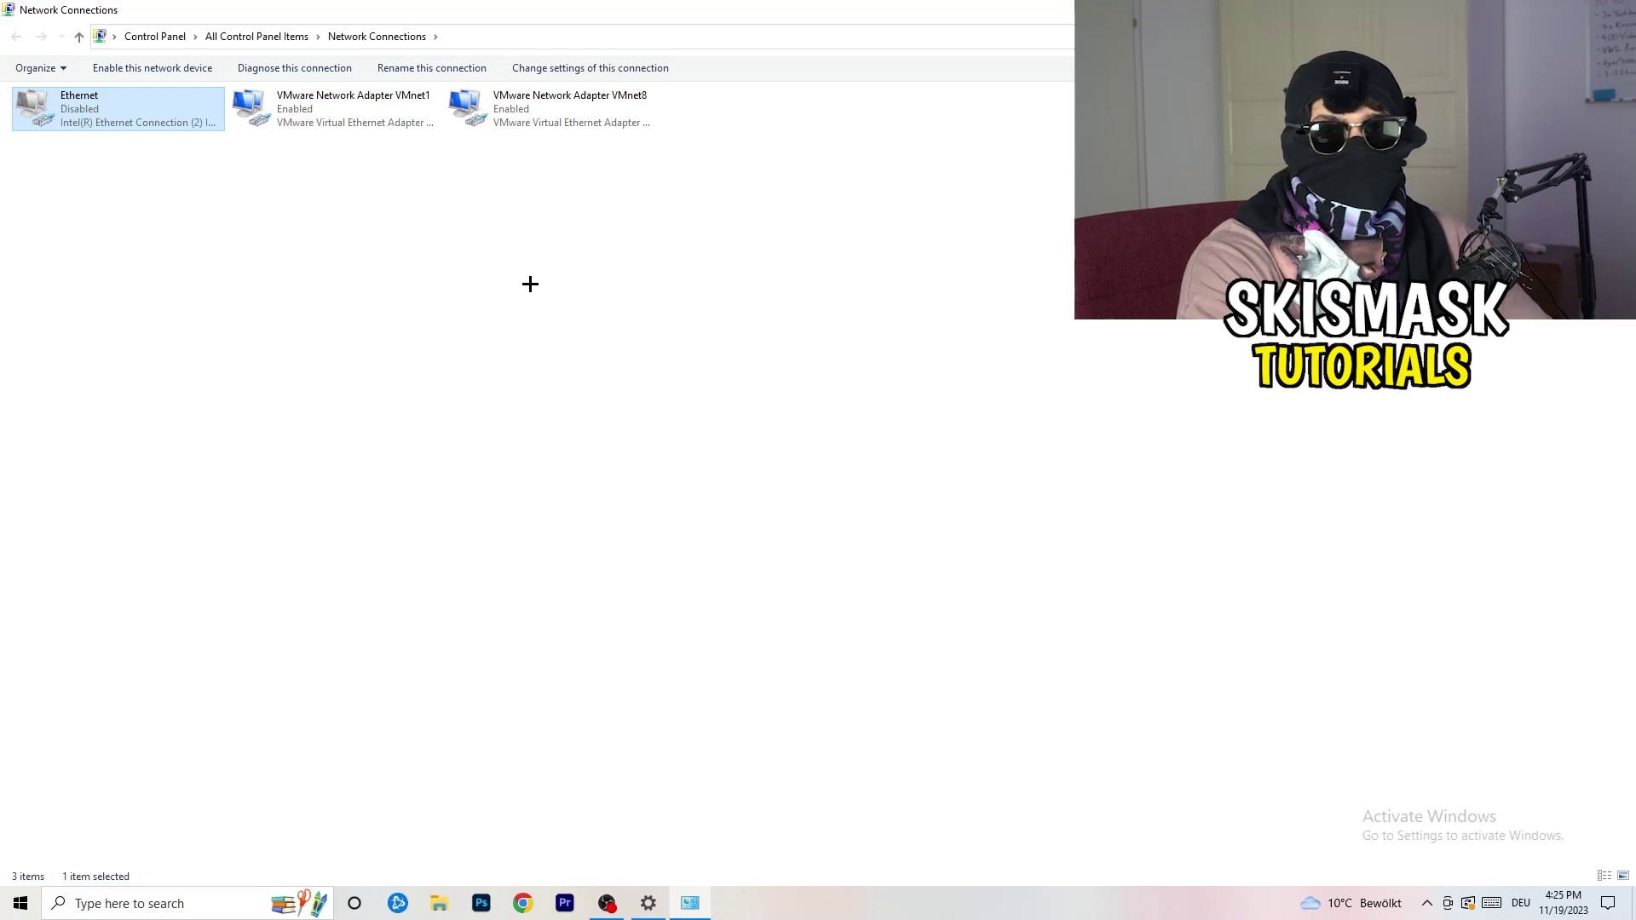
{"action": "right_click", "coordinate": [96, 125]}
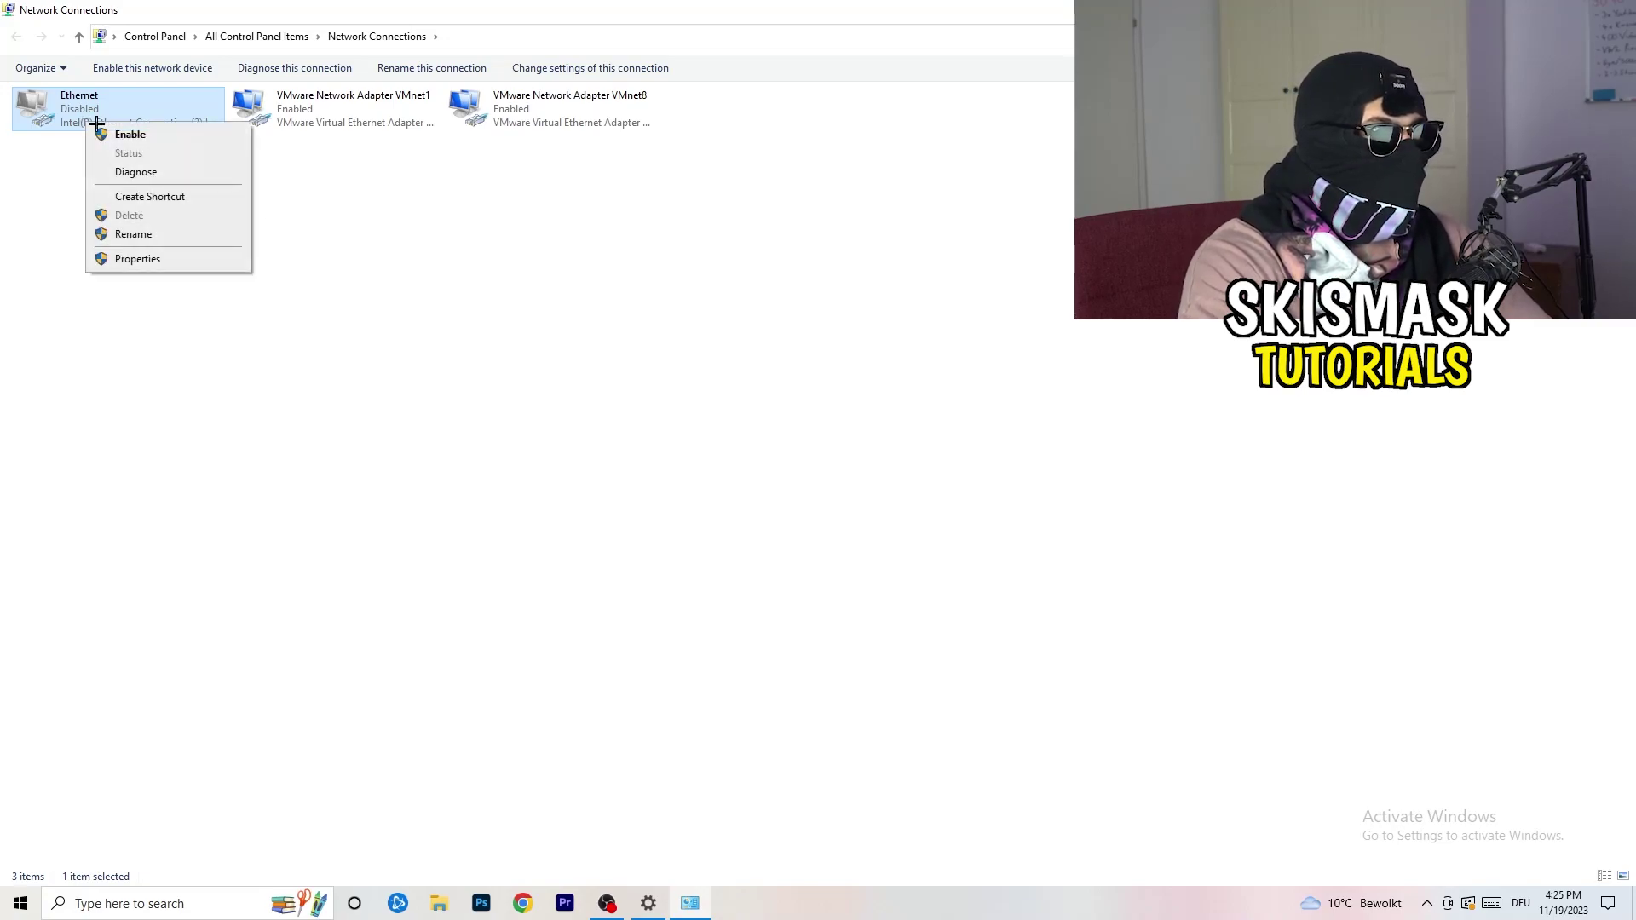
{"action": "left_click", "coordinate": [164, 138]}
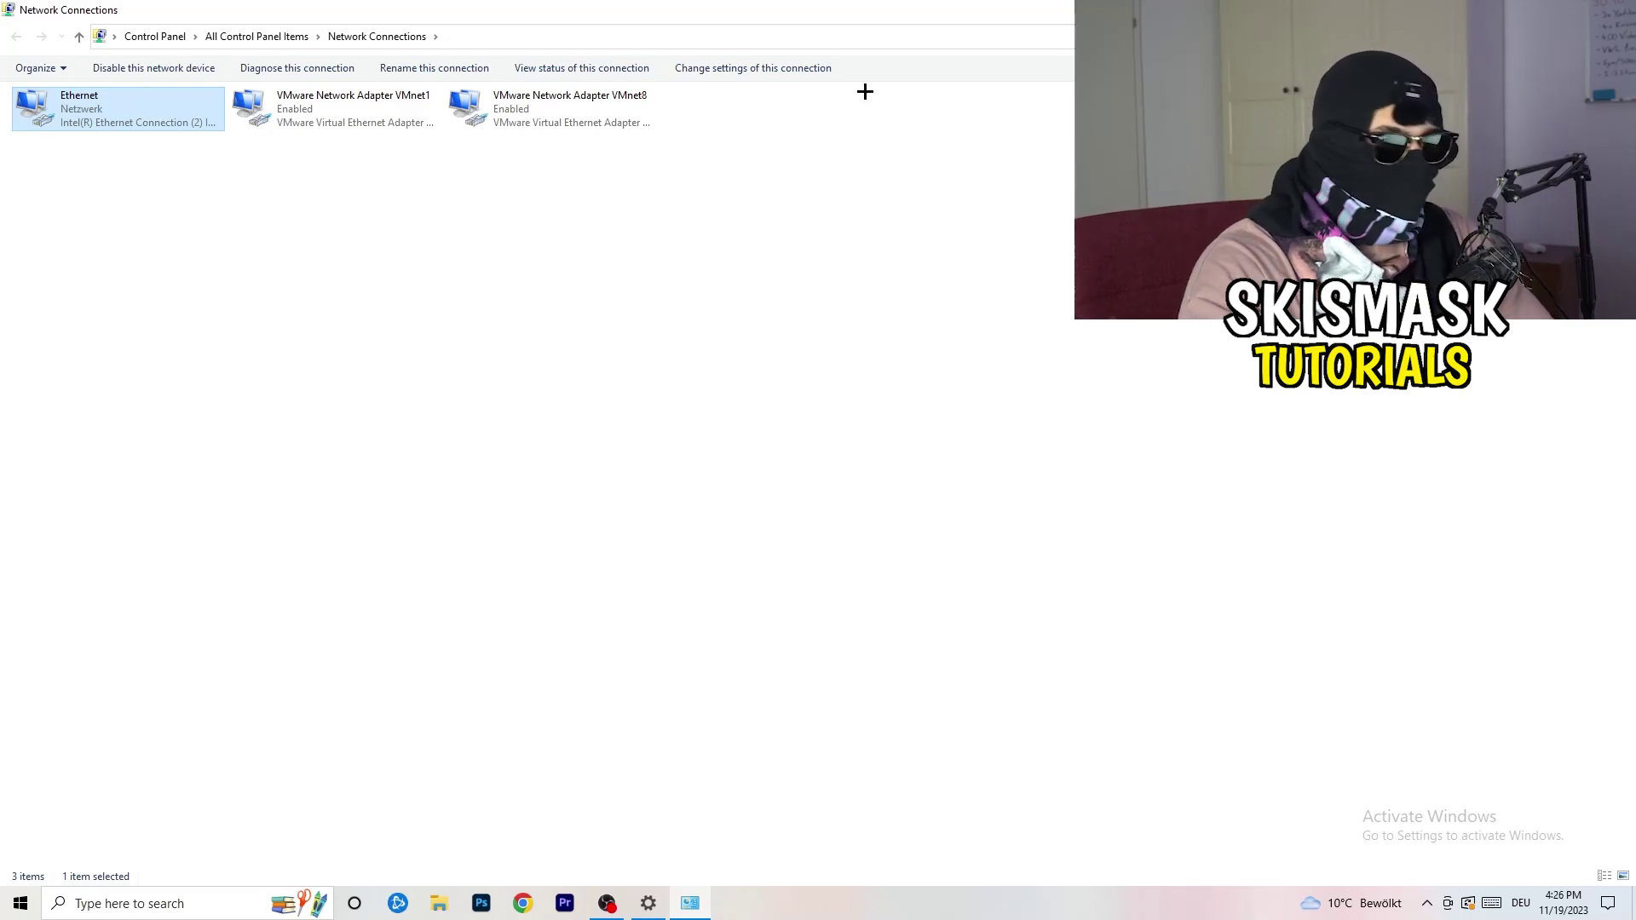
{"action": "key", "text": "alt+F4"}
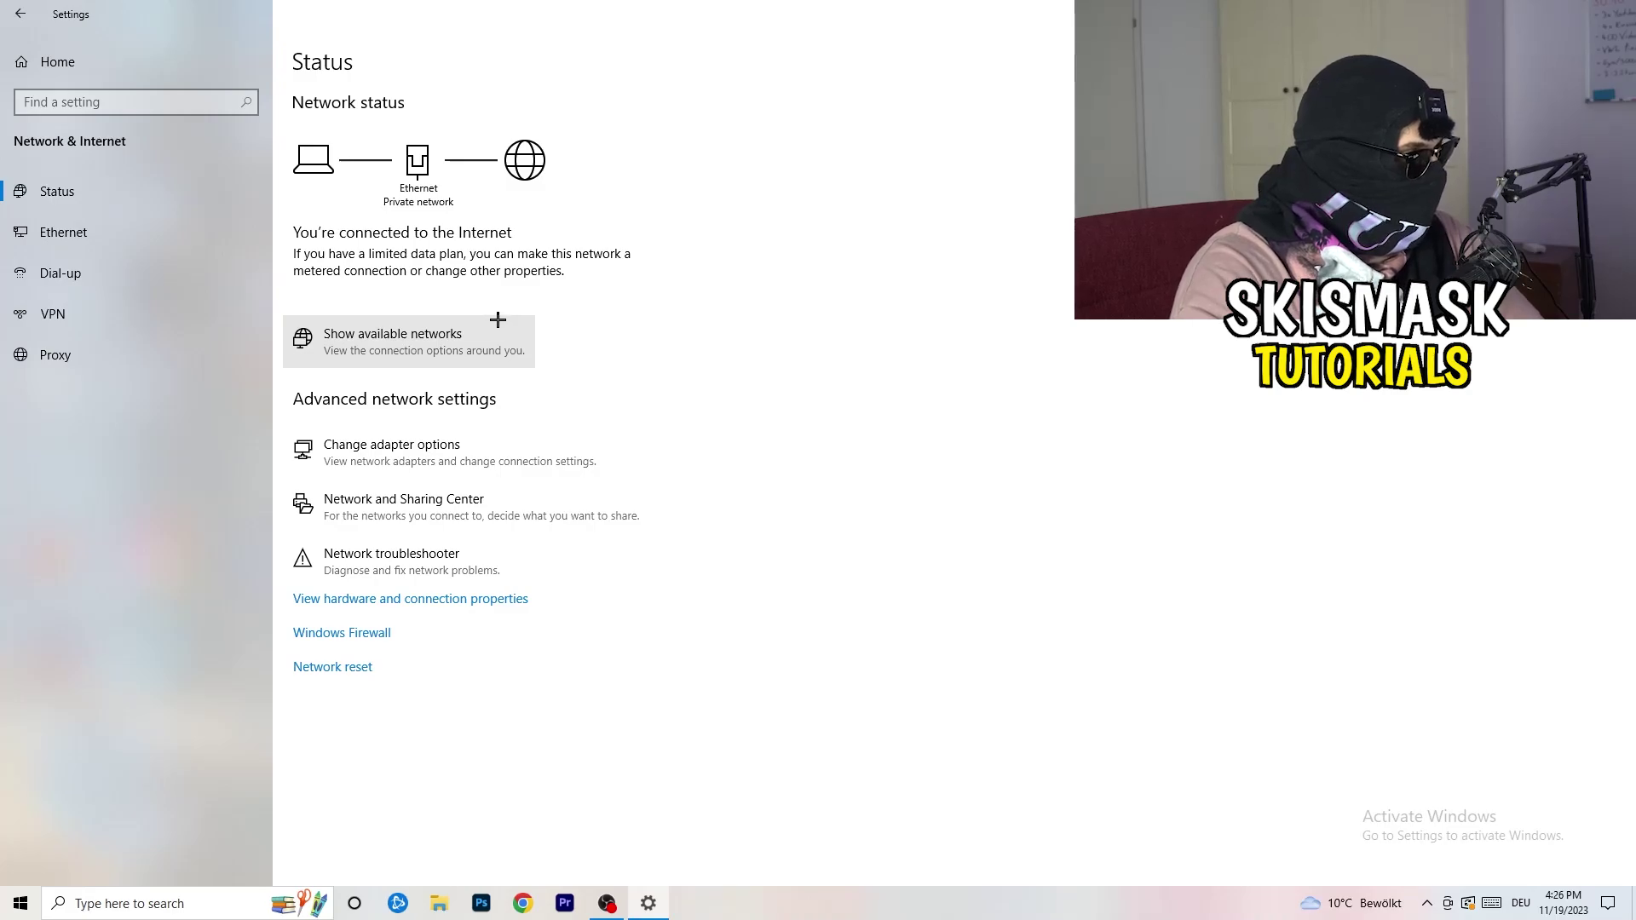
View the Ethernet connection's protocol list from Network and Sharing Center and open the Internet Protocol Version 4 (TCP/IPv4) properties.
{"action": "left_click", "coordinate": [483, 513]}
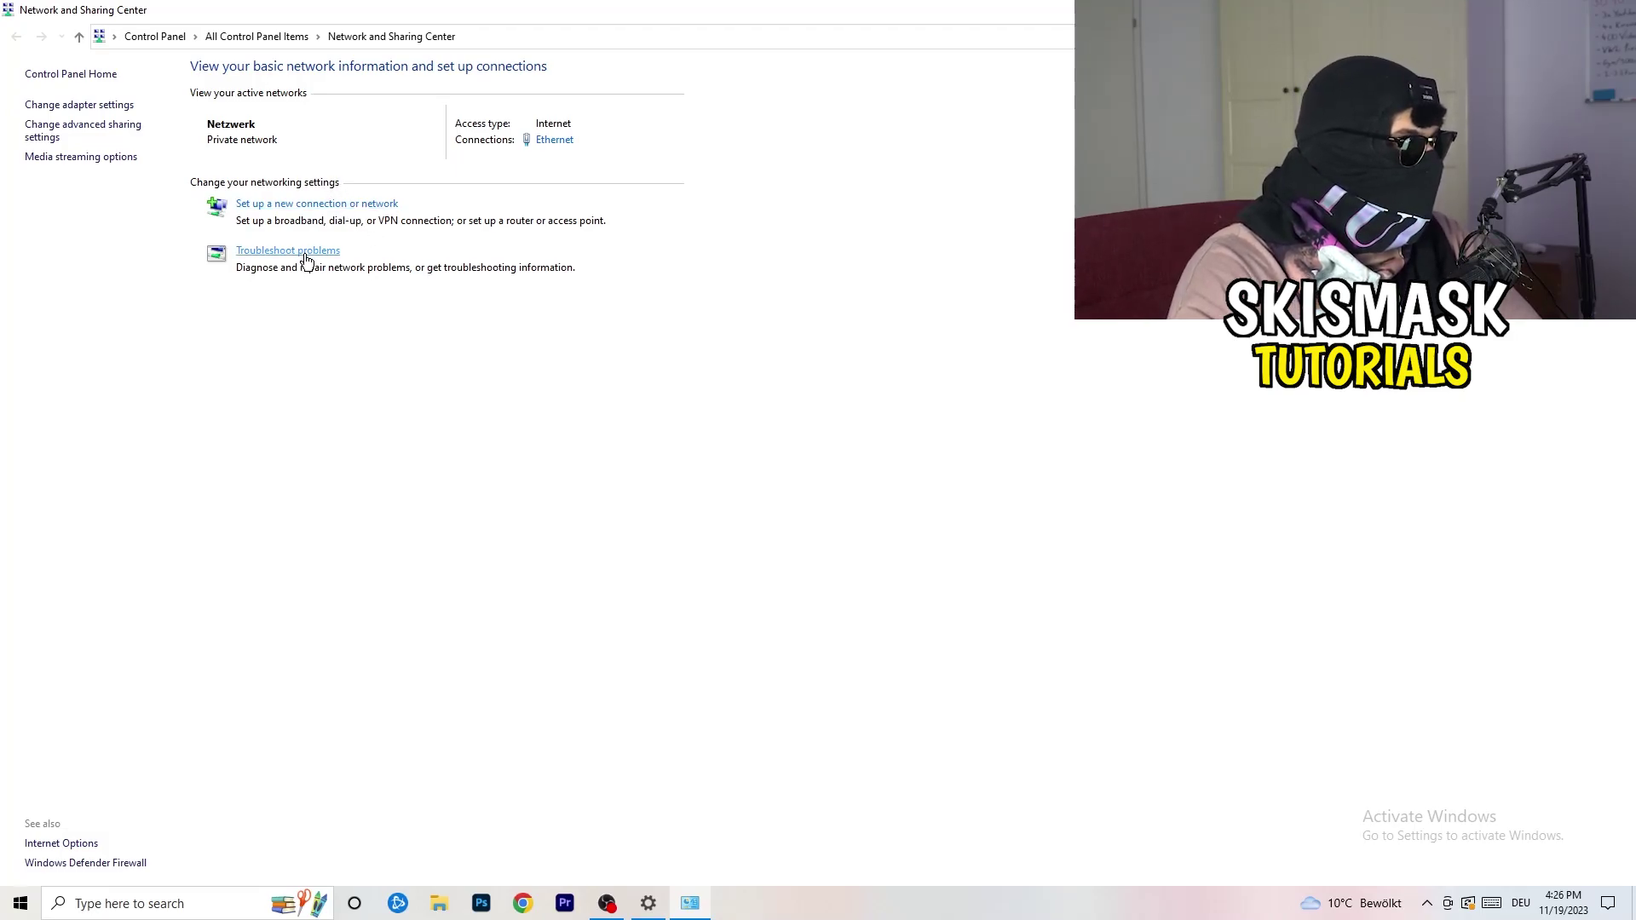
{"action": "left_click", "coordinate": [558, 143]}
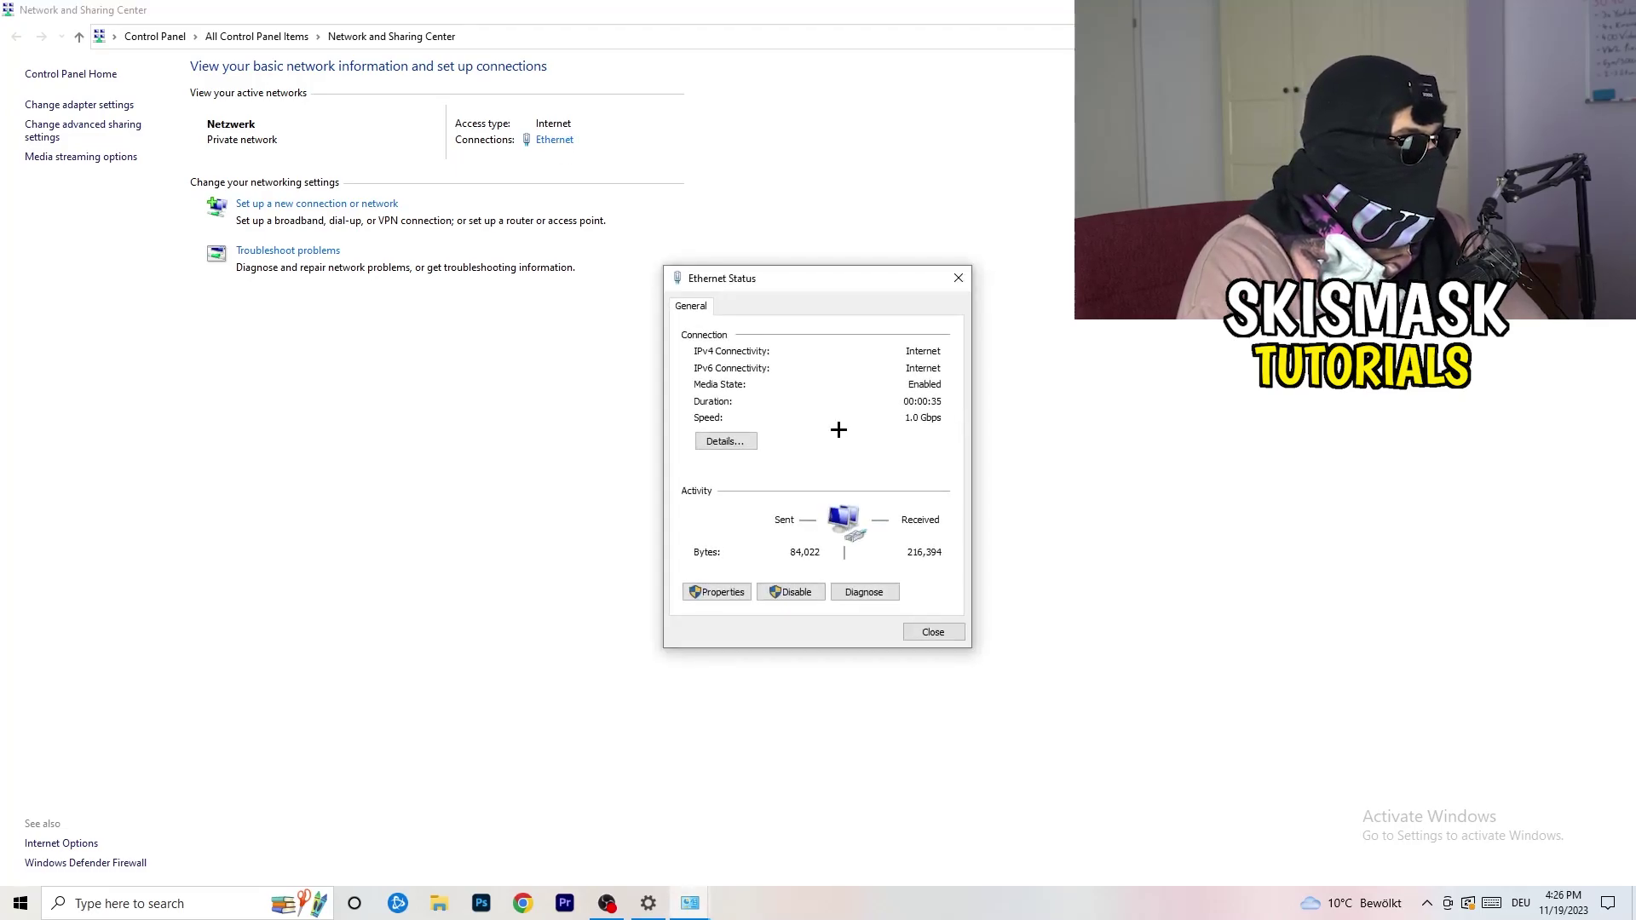
{"action": "left_click_drag", "start_coordinate": [813, 273], "coordinate": [415, 168]}
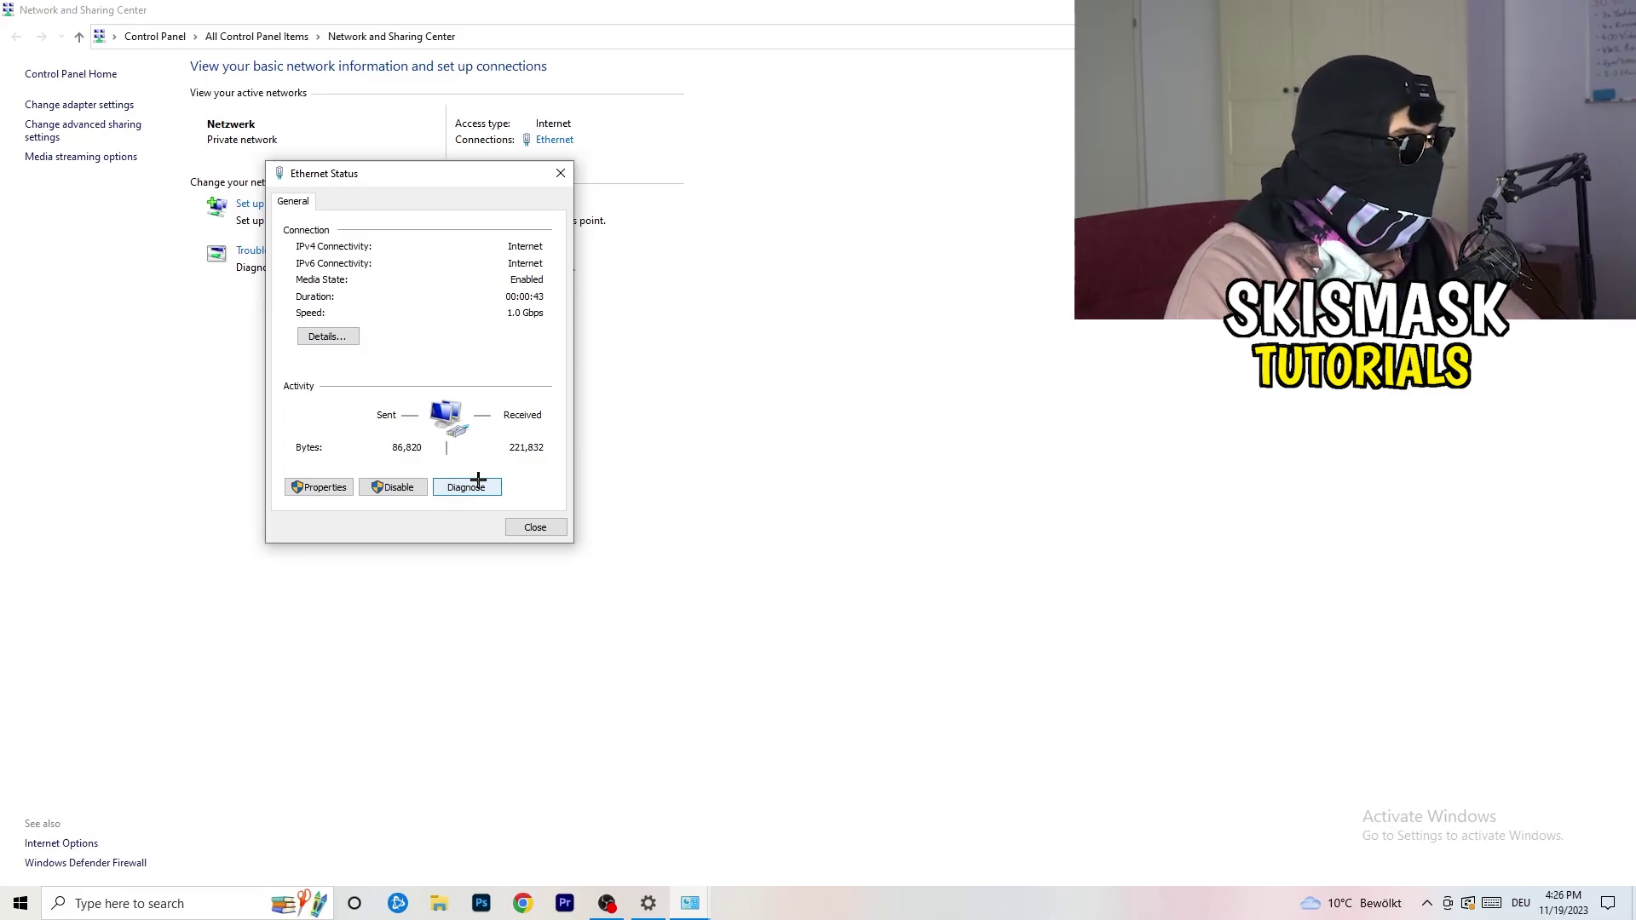
{"action": "left_click", "coordinate": [337, 487]}
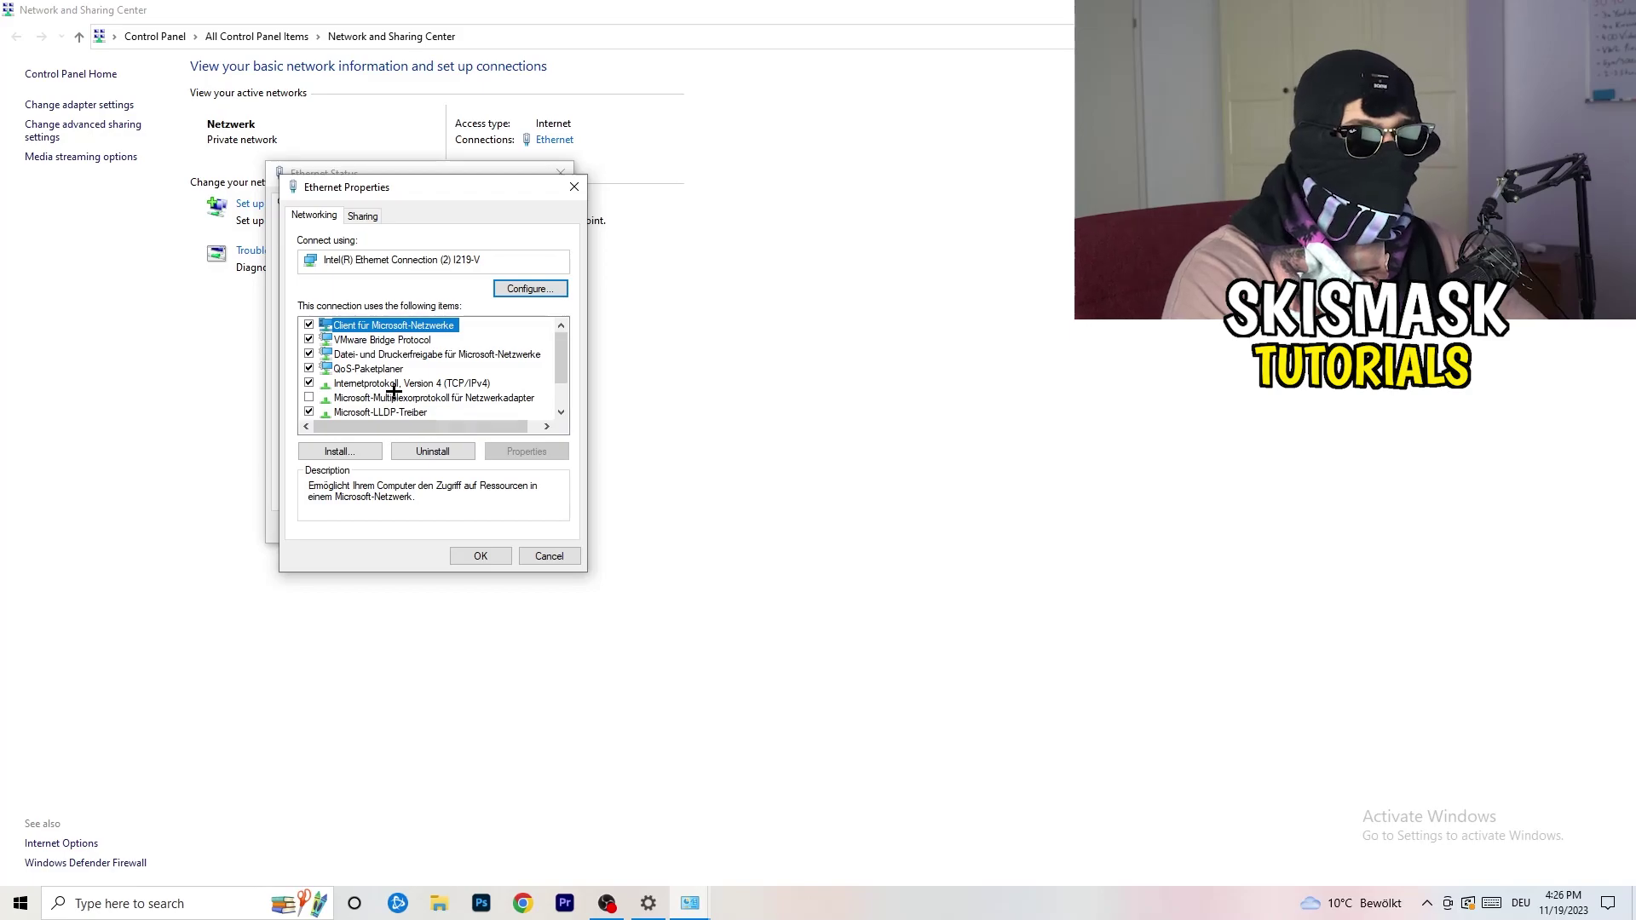
{"action": "scroll", "coordinate": [396, 378], "scroll_direction": "down", "scroll_amount": 1}
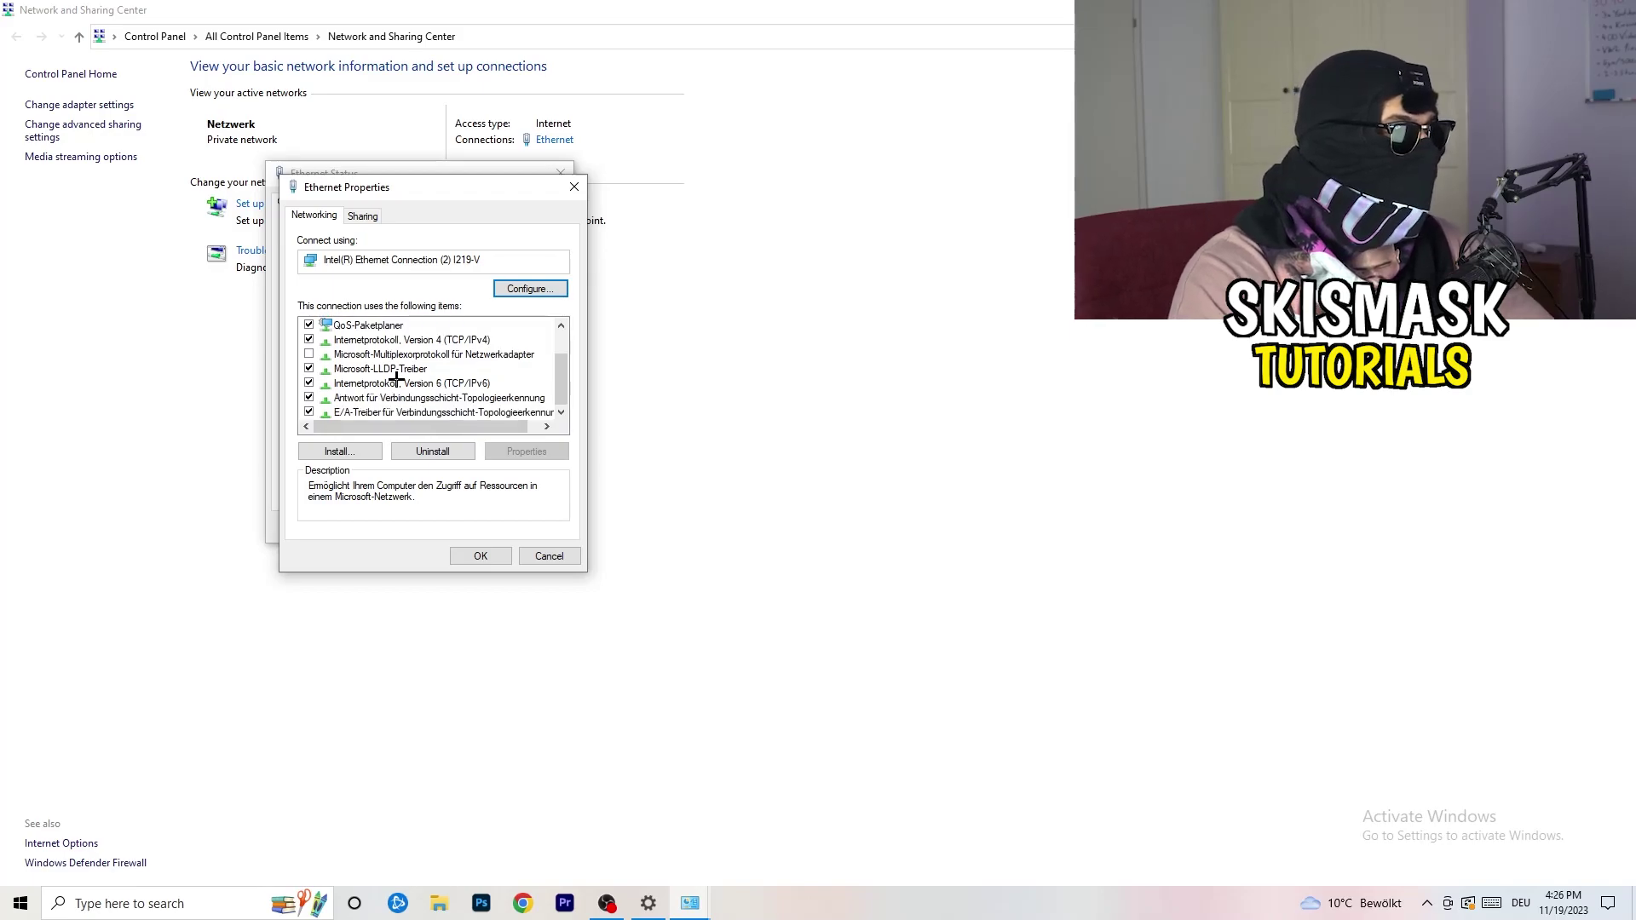
{"action": "scroll", "coordinate": [407, 377], "scroll_direction": "up", "scroll_amount": 1}
{"action": "scroll", "coordinate": [405, 377], "scroll_direction": "down", "scroll_amount": 1}
{"action": "scroll", "coordinate": [405, 376], "scroll_direction": "up", "scroll_amount": 1}
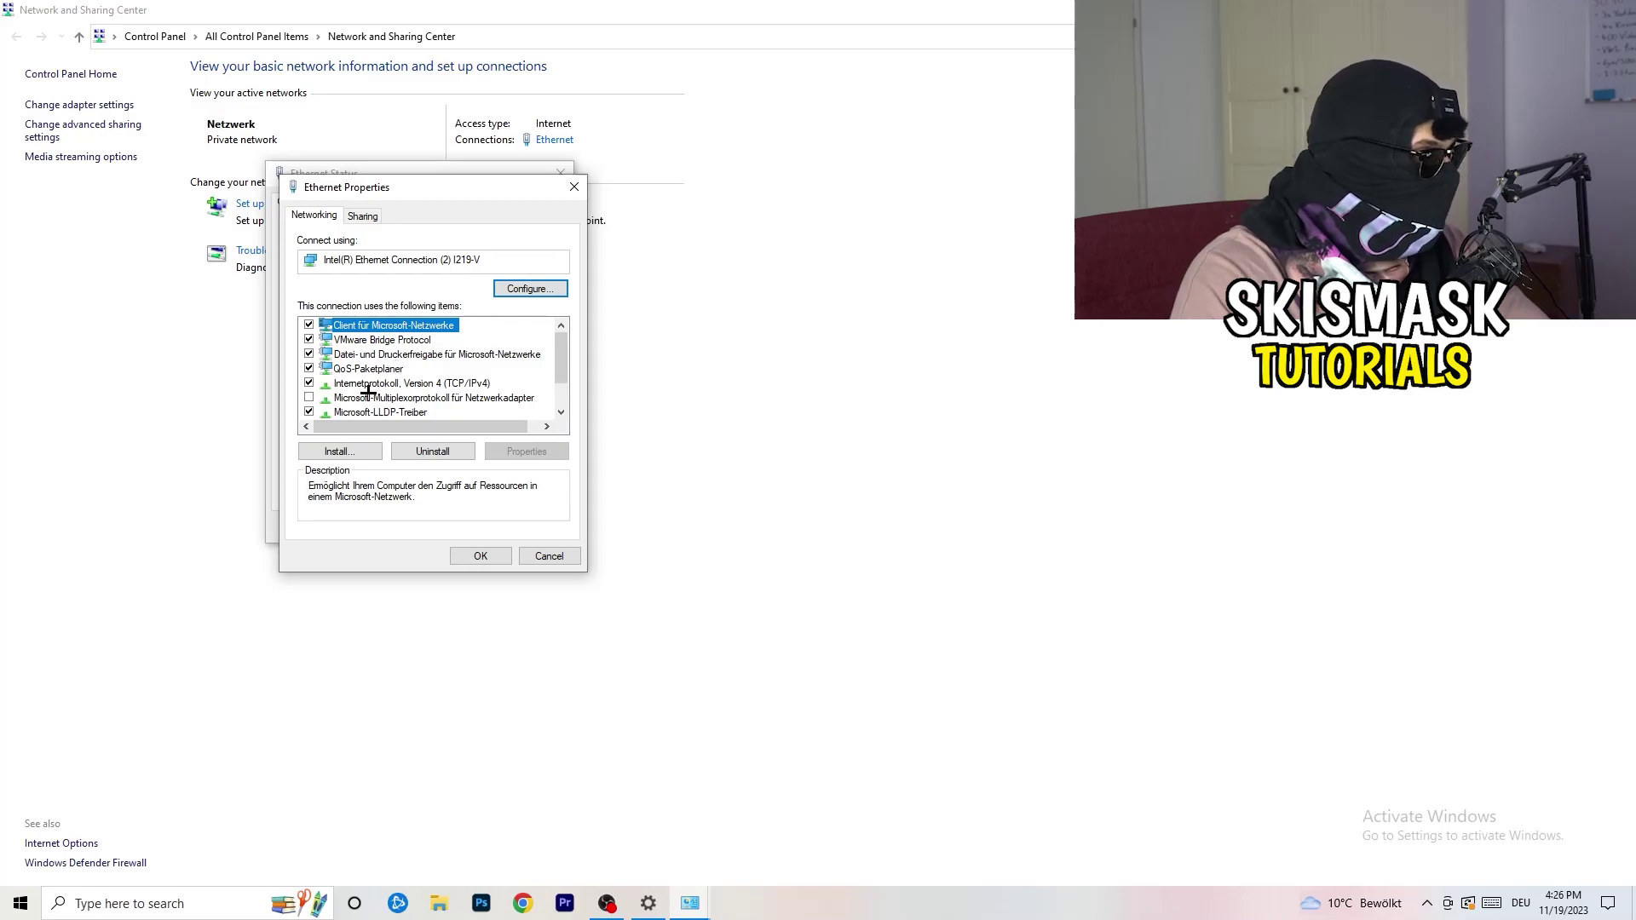
{"action": "double_click", "coordinate": [380, 383]}
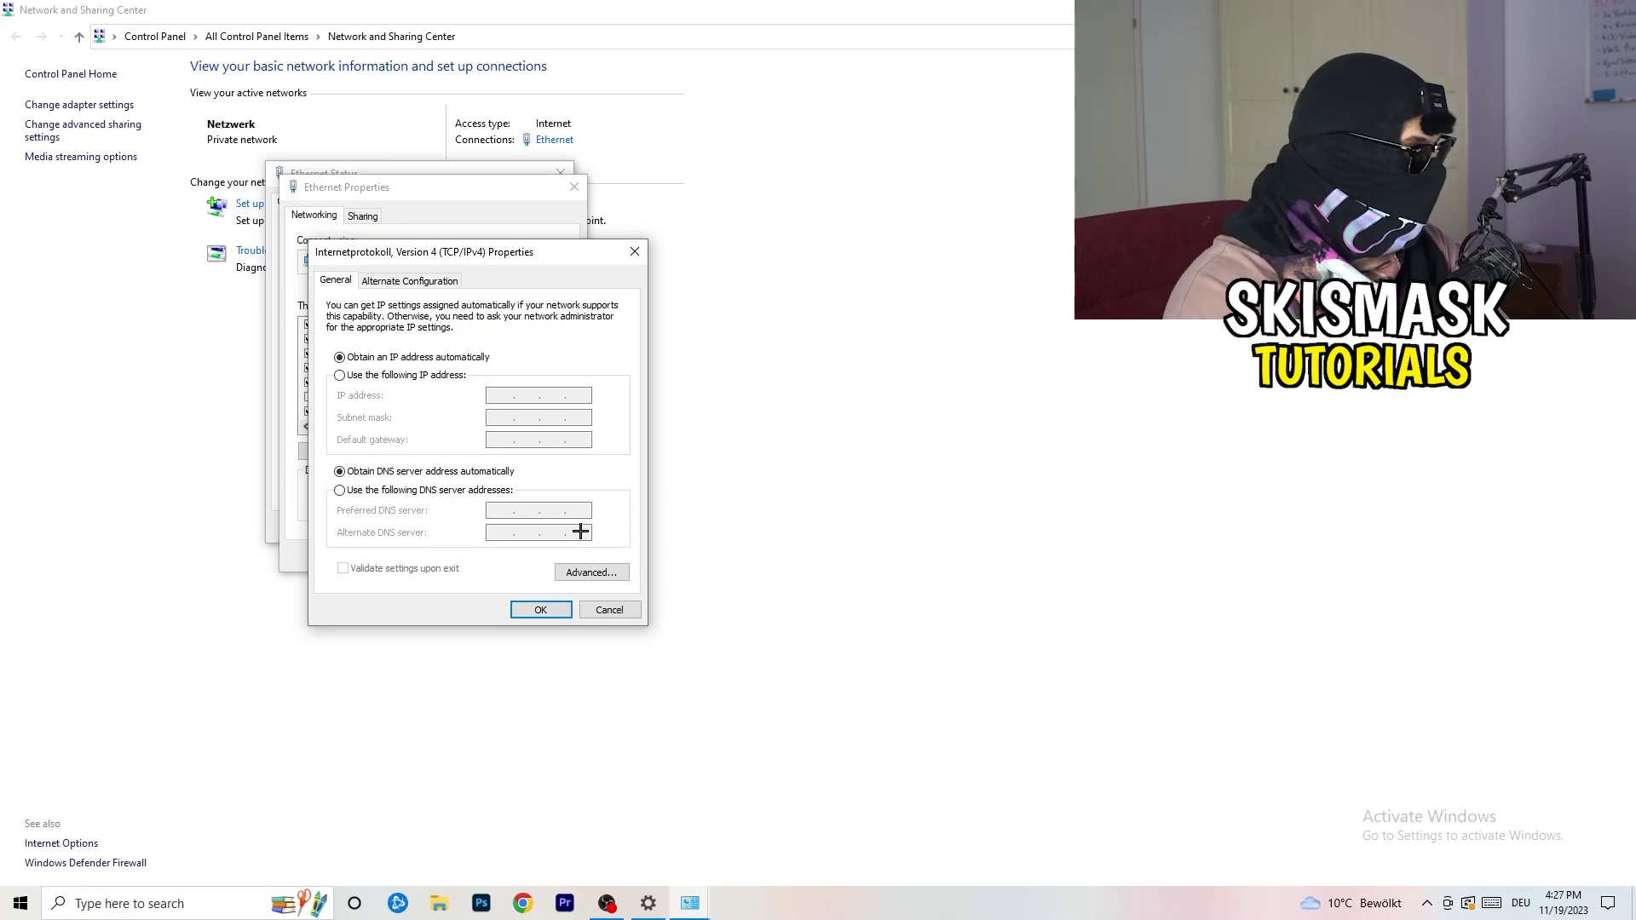
Try manual IP and DNS address entry for IPv4, discard it, and leave the Network and Sharing Center.
{"action": "left_click", "coordinate": [341, 377]}
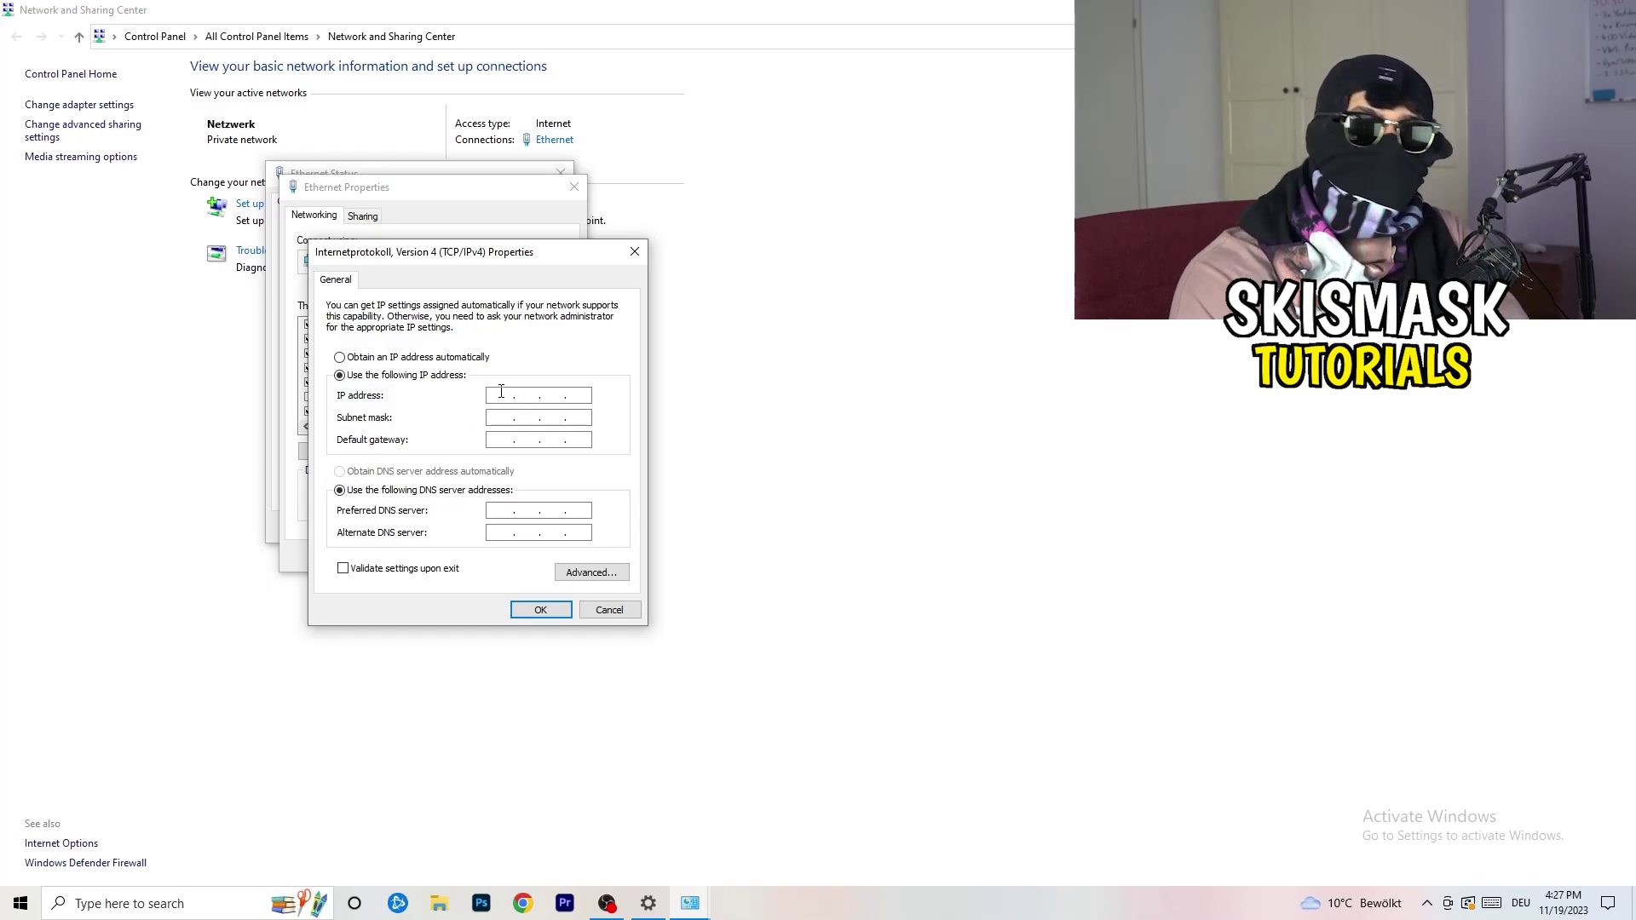
{"action": "left_click", "coordinate": [501, 394]}
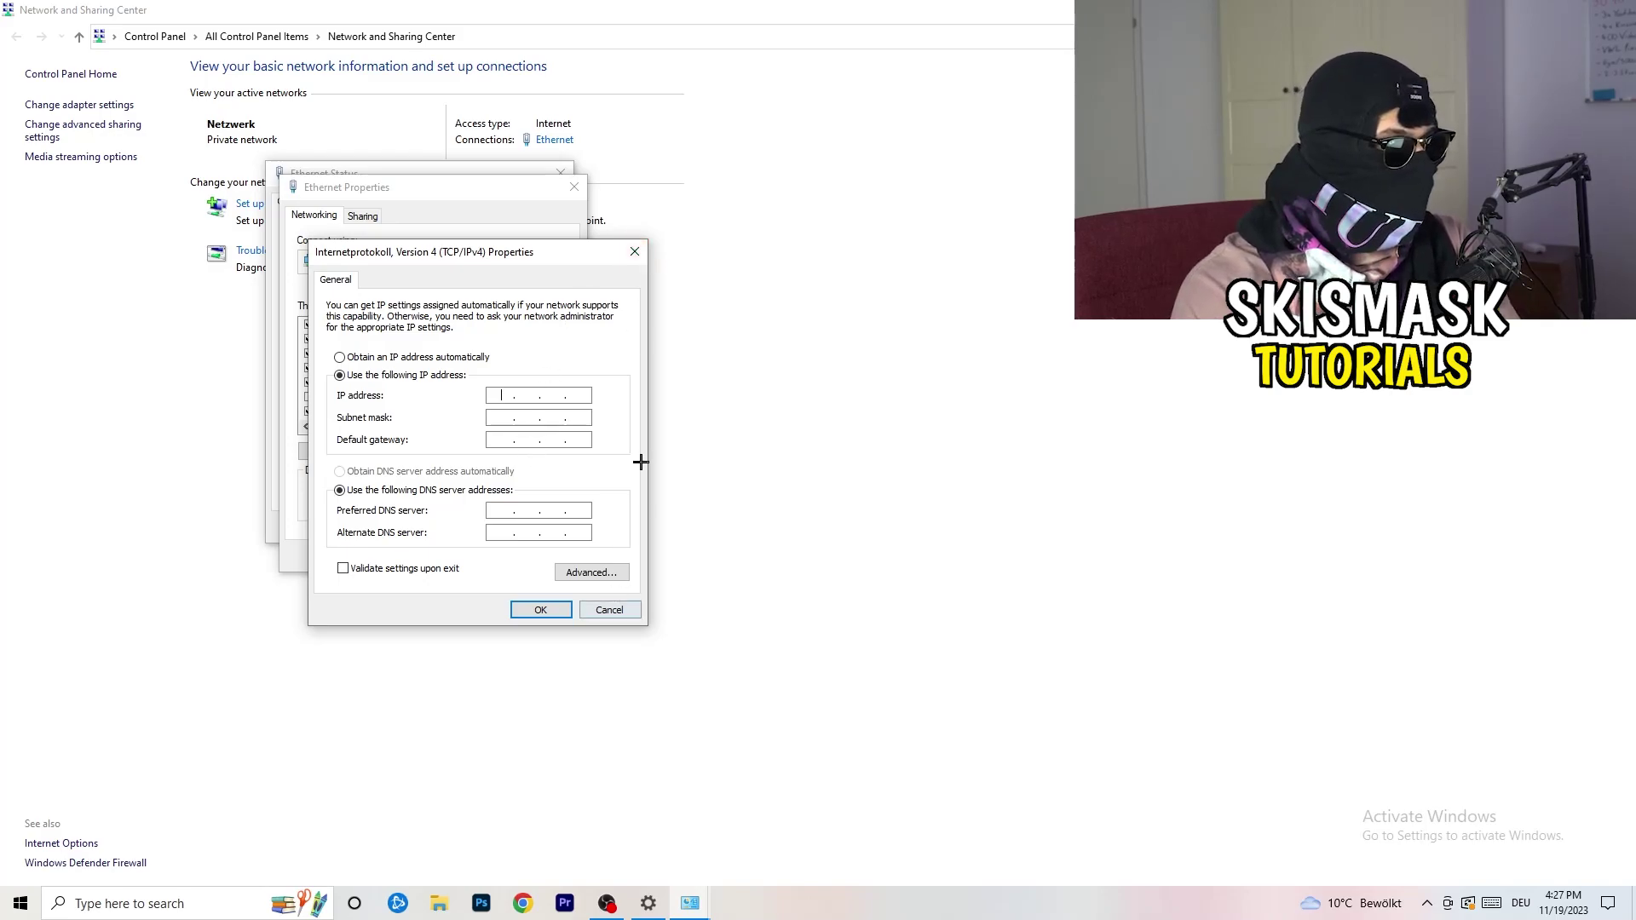
{"action": "left_click", "coordinate": [634, 249]}
{"action": "left_click", "coordinate": [574, 186]}
{"action": "left_click", "coordinate": [559, 173]}
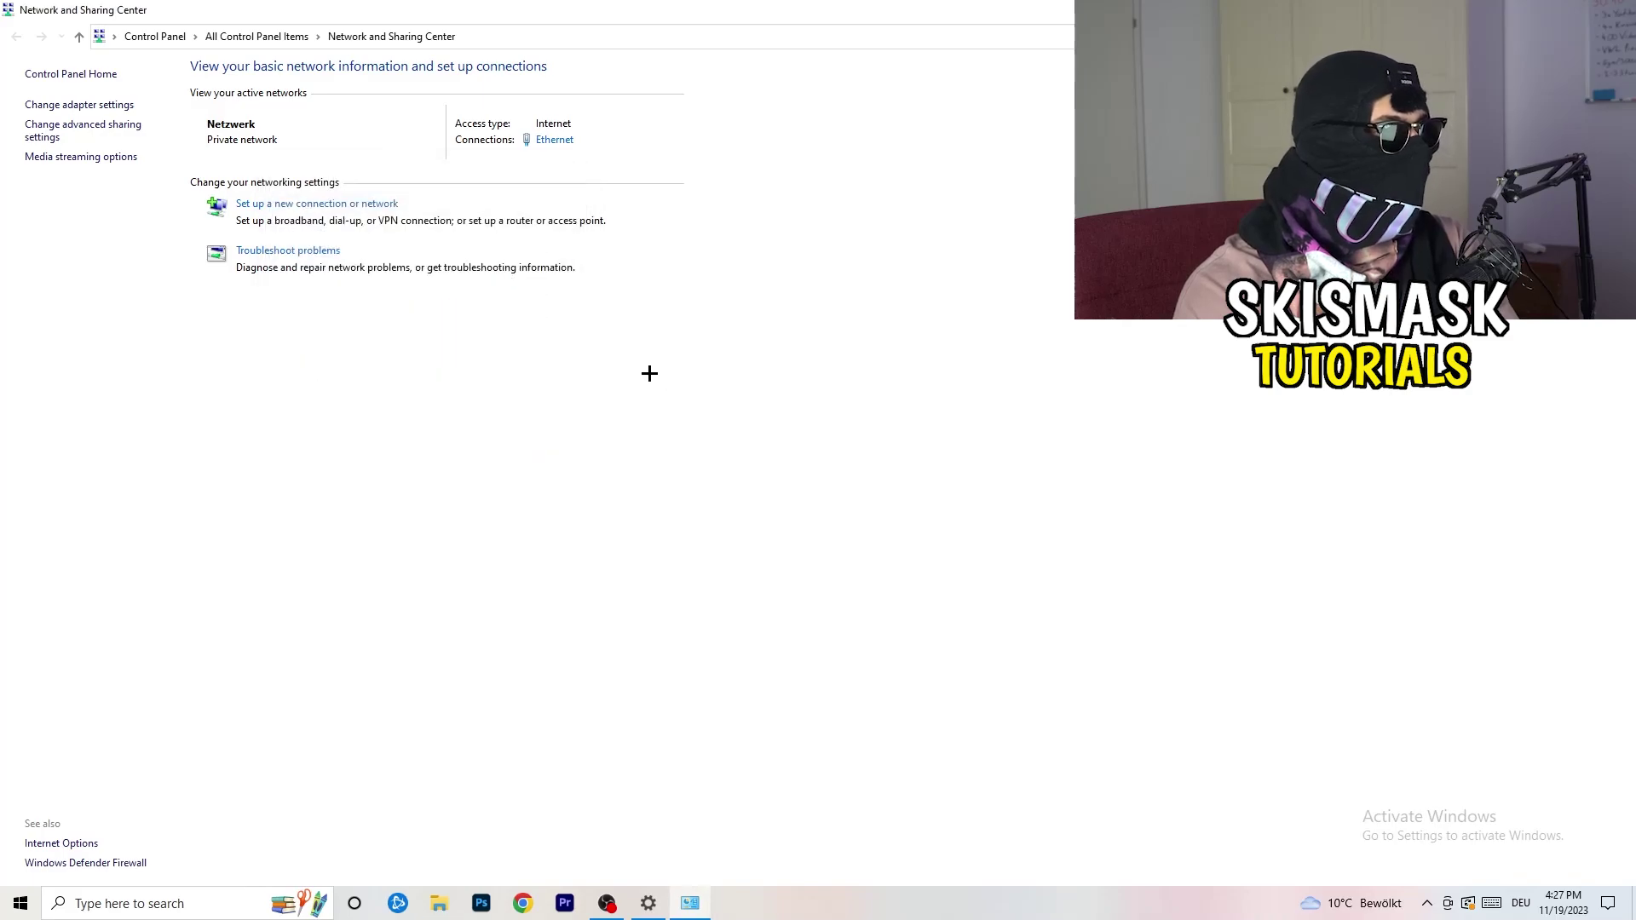
{"action": "key", "text": "alt+F4"}
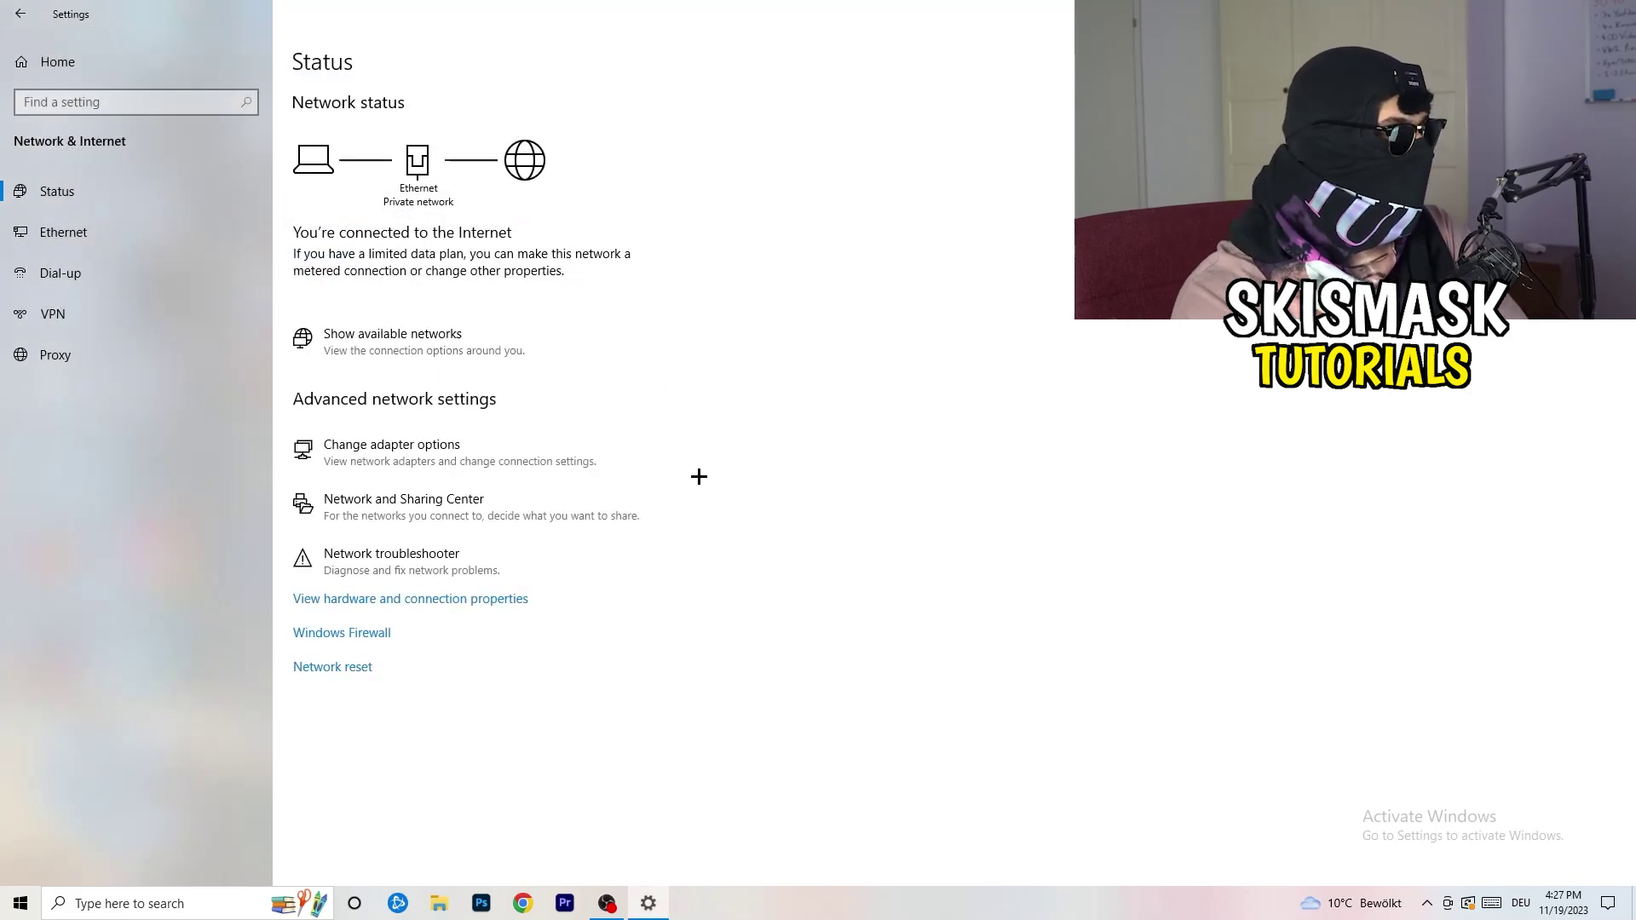
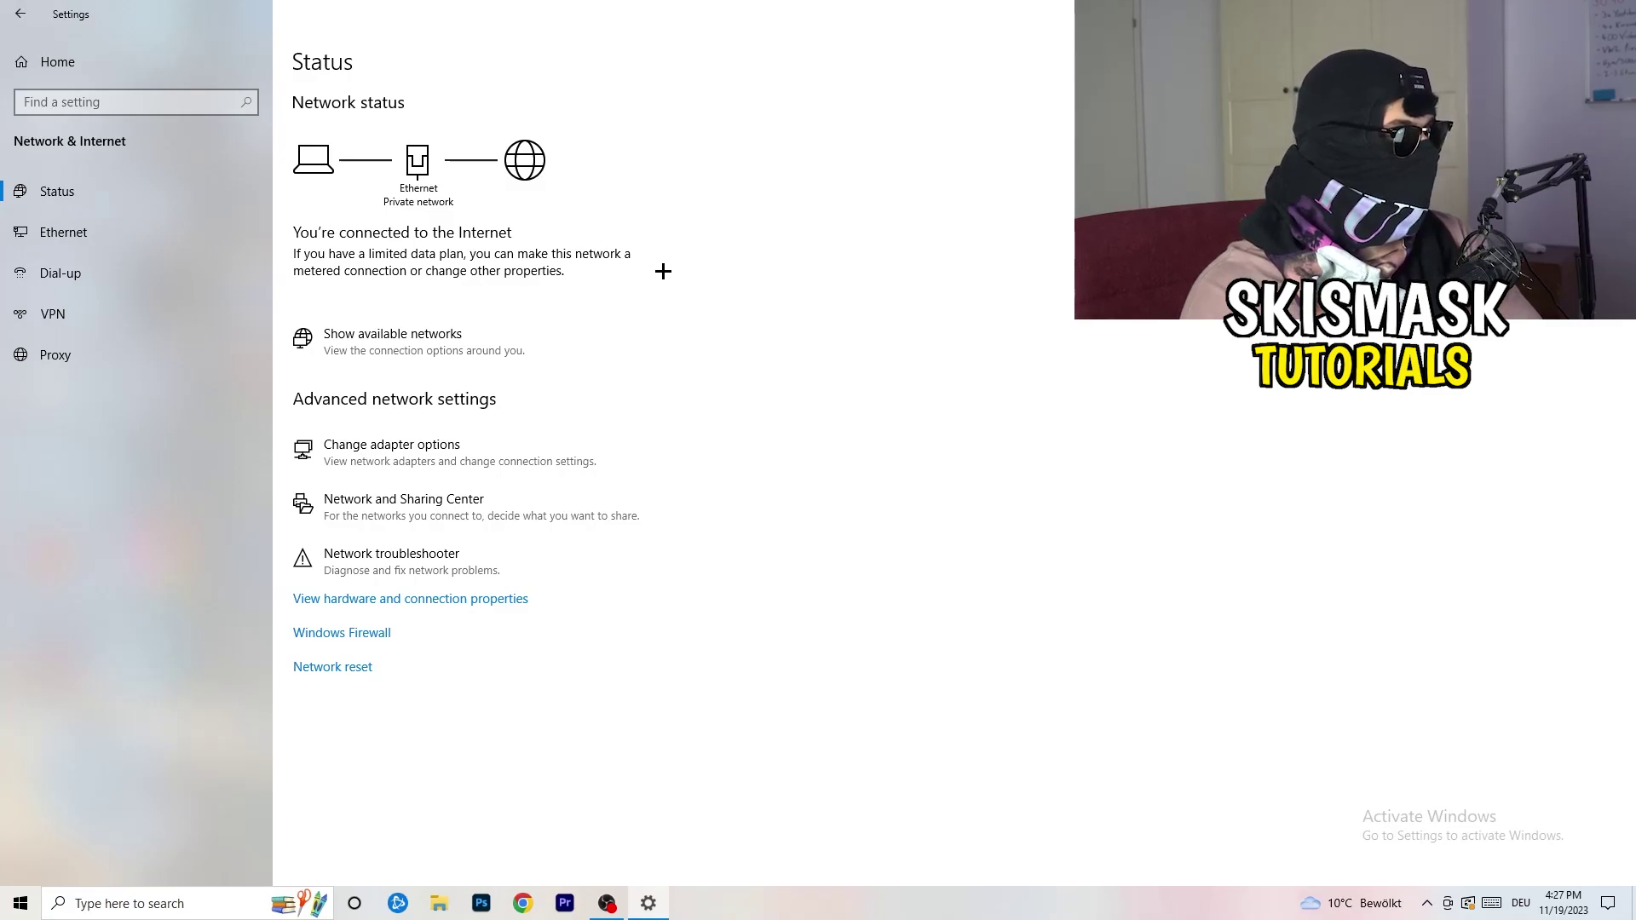
View the available networks, return to the network settings, and close Windows Settings.
{"action": "left_click", "coordinate": [436, 334]}
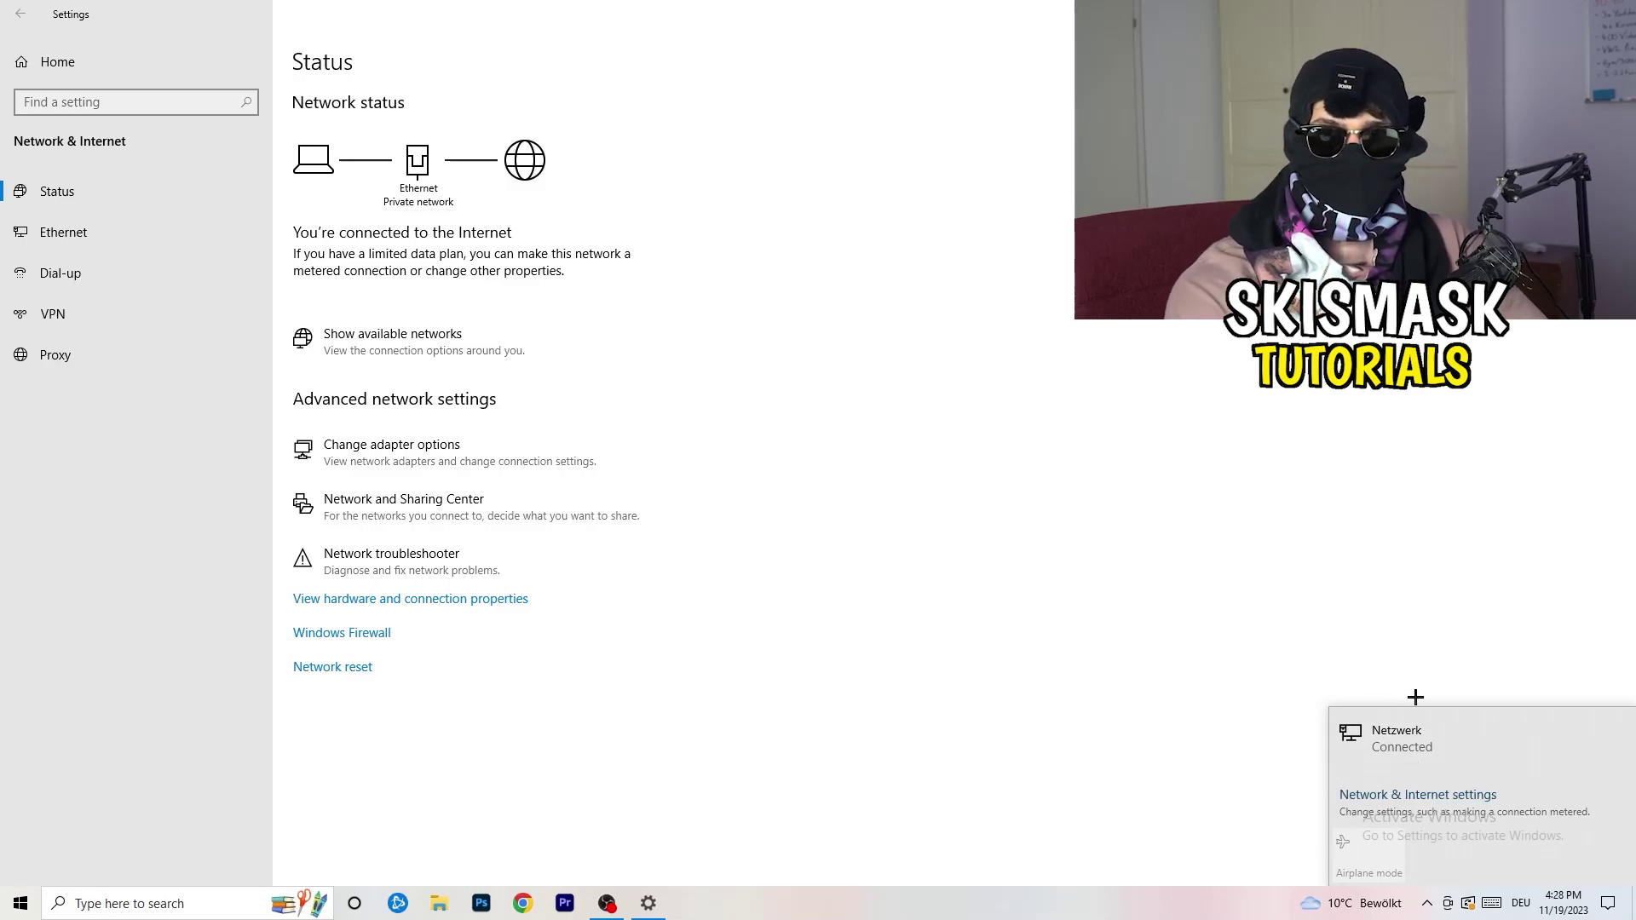
{"action": "left_click", "coordinate": [1400, 796]}
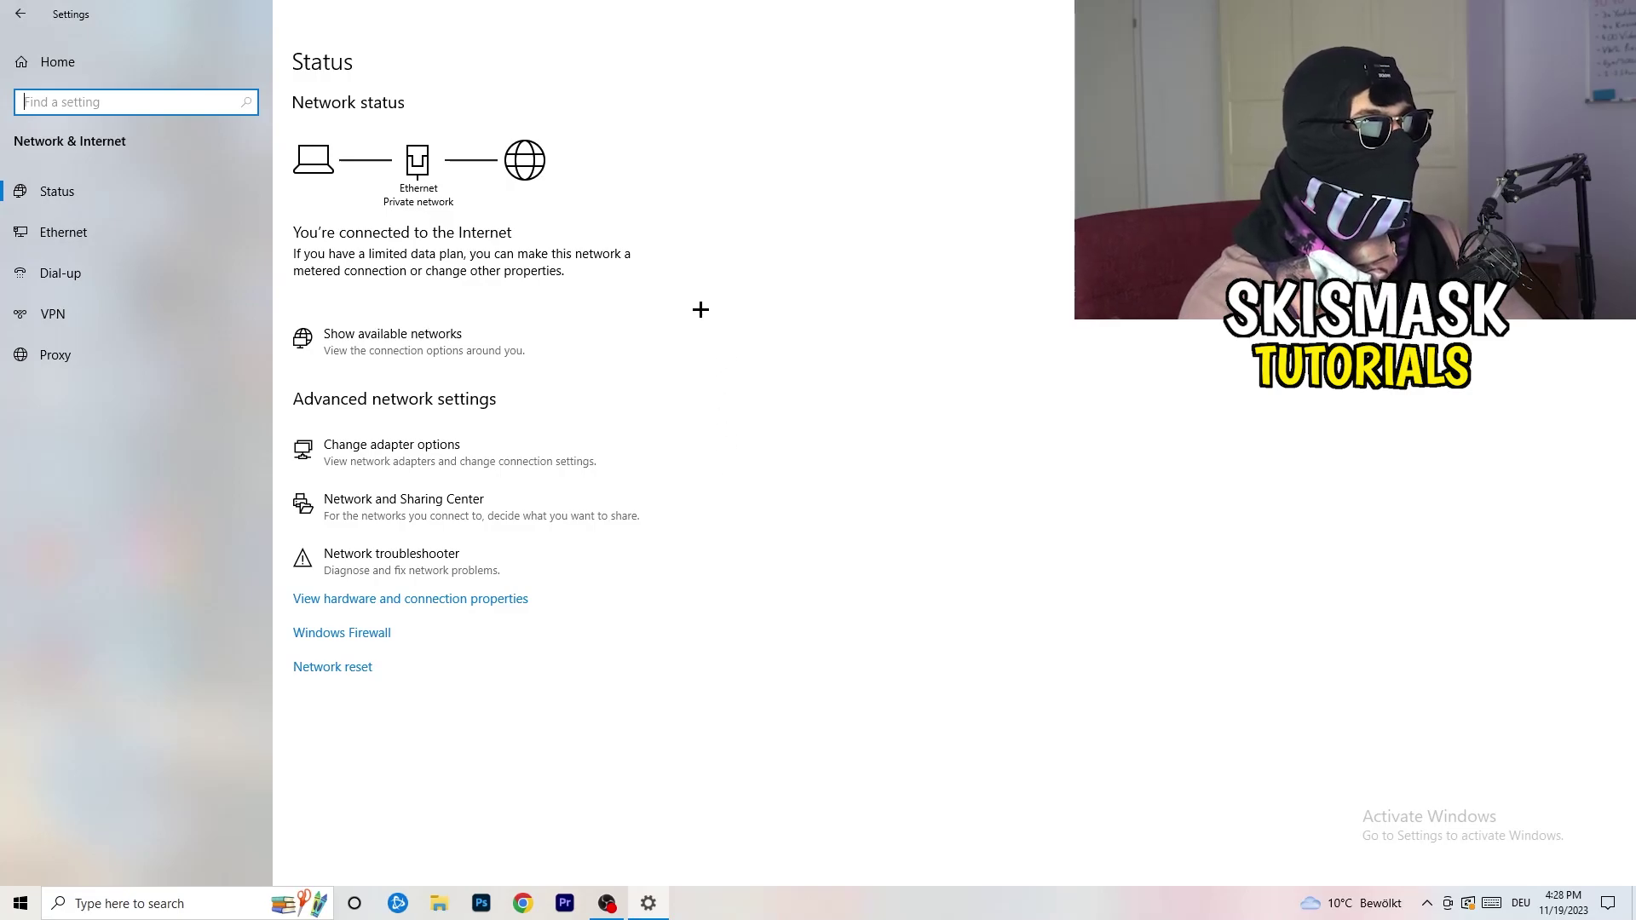
{"action": "key", "text": "alt+F4"}
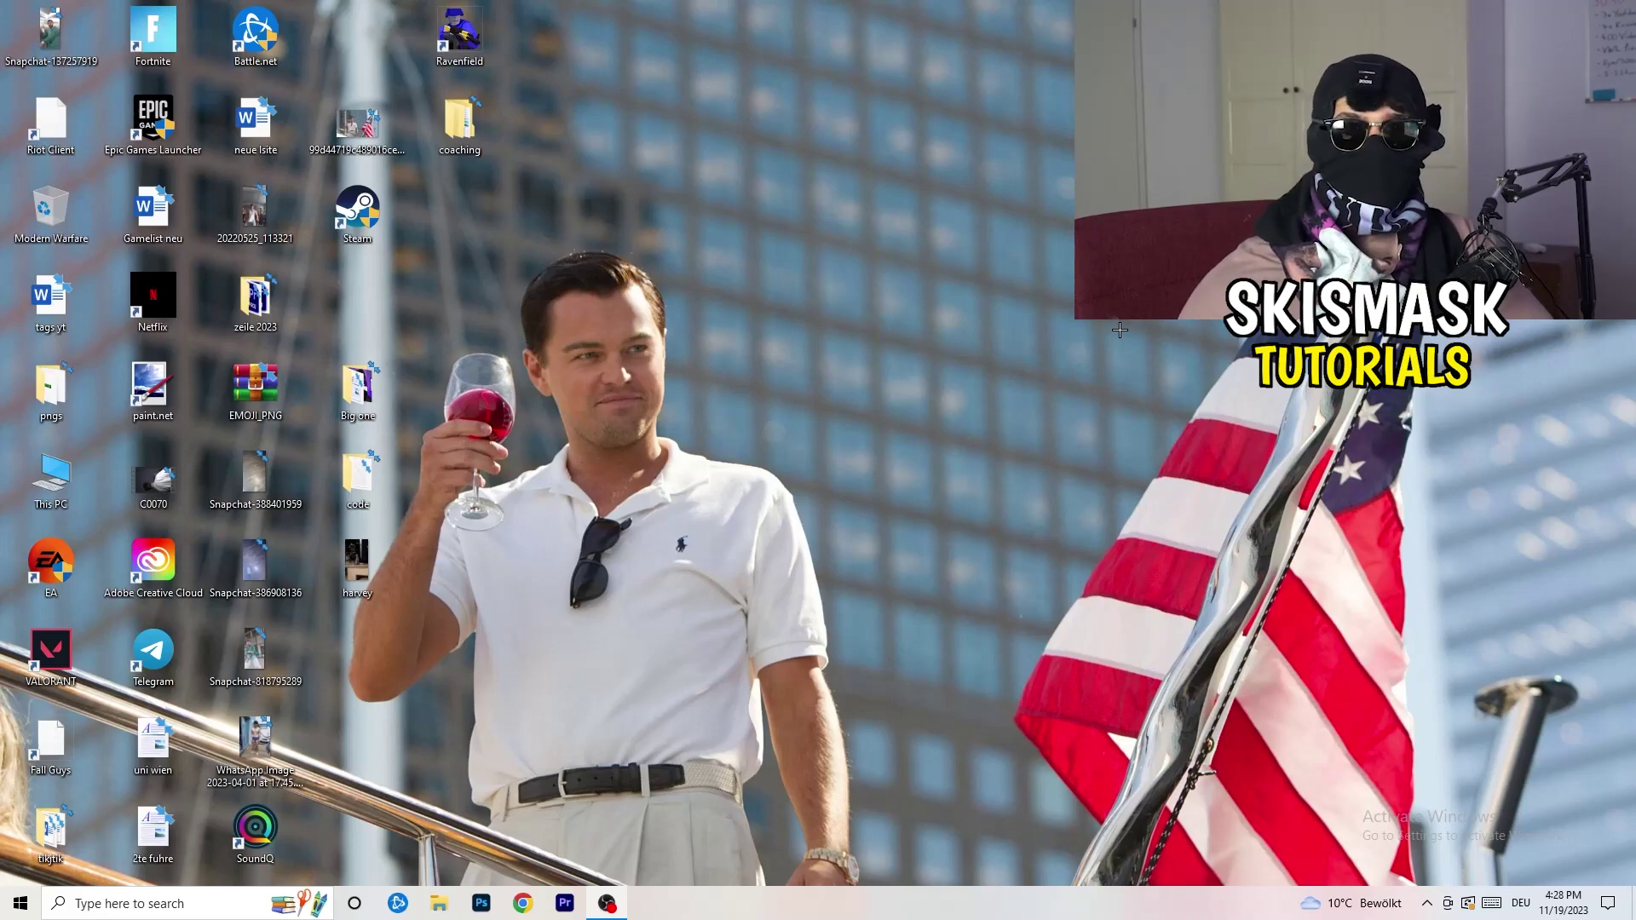
Open the Windows Update page under Update & Security in Windows Settings.
{"action": "left_click", "coordinate": [21, 903]}
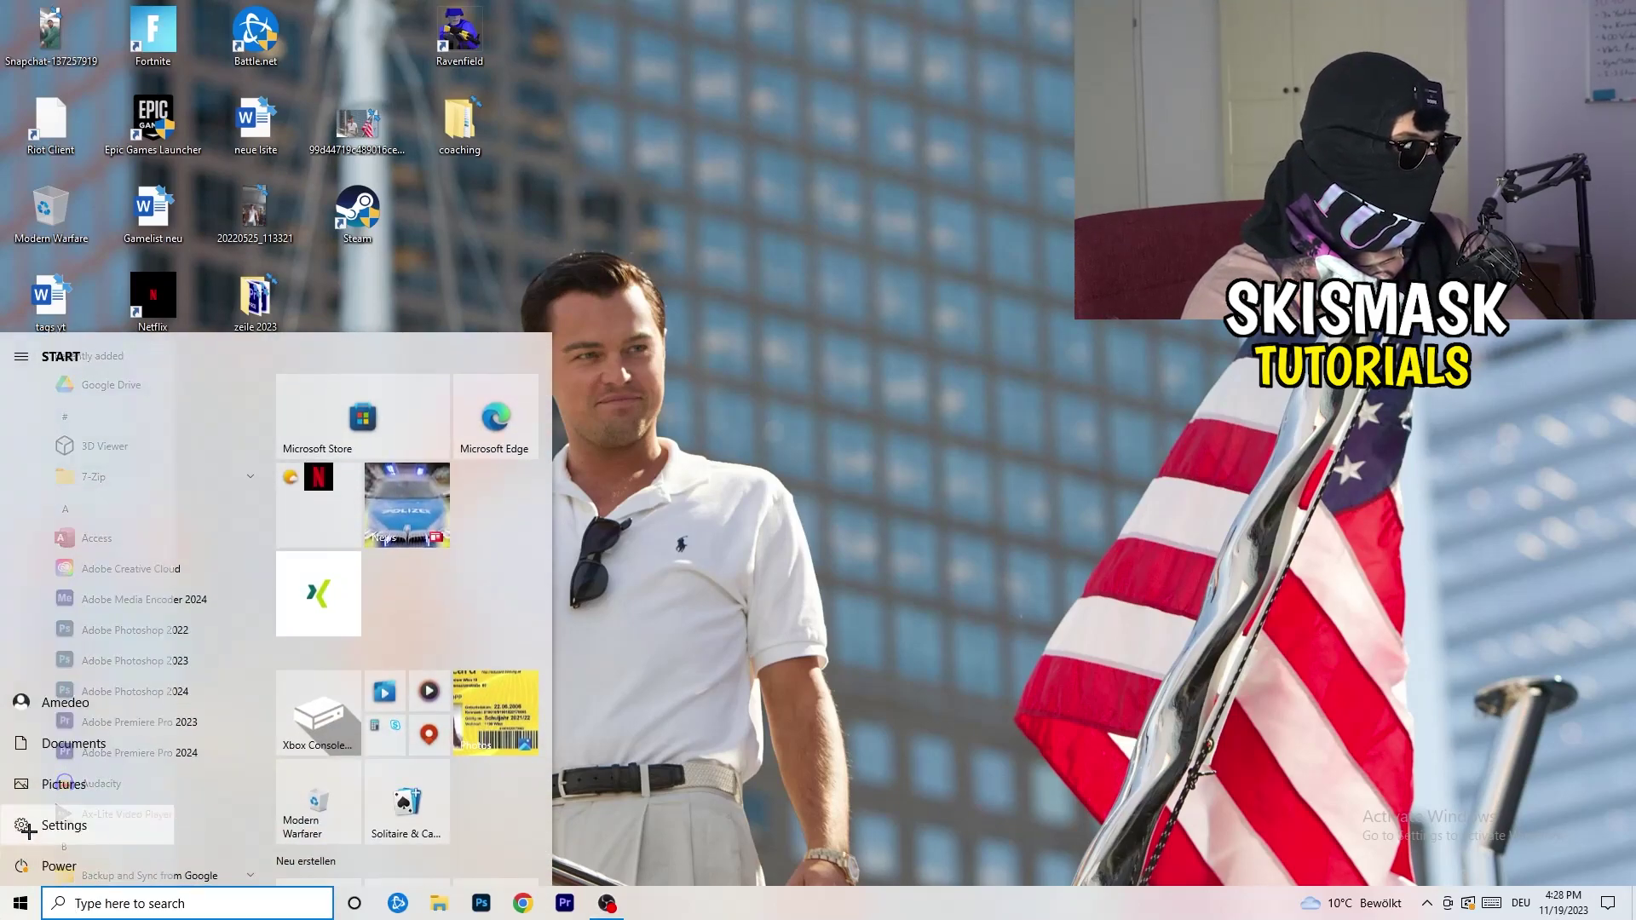
{"action": "left_click", "coordinate": [20, 830]}
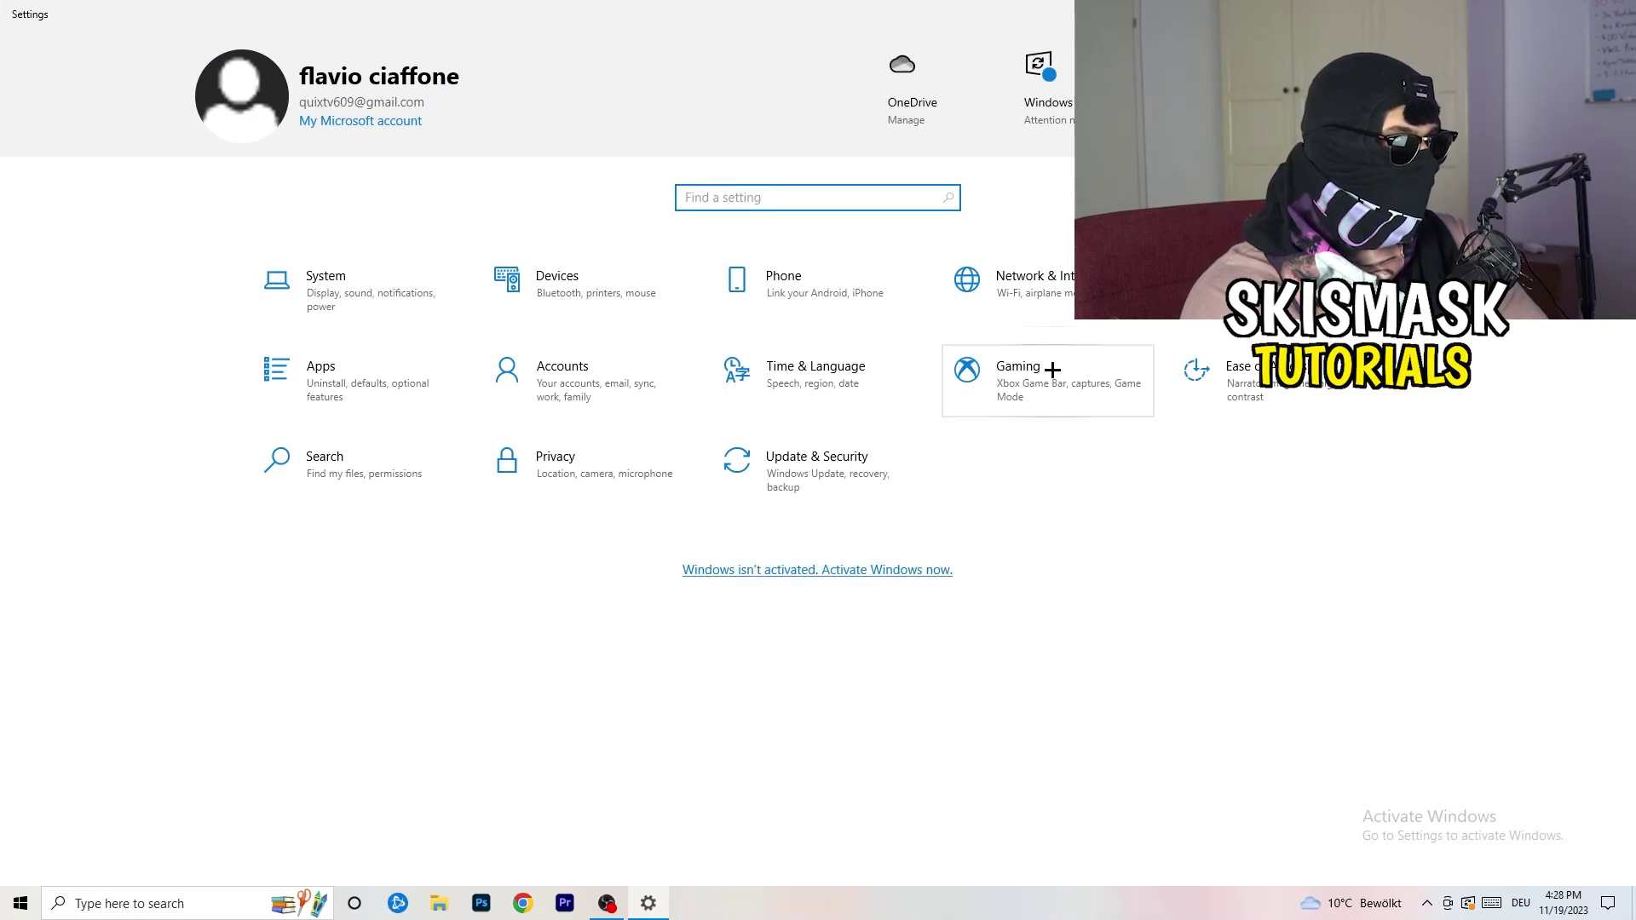
{"action": "left_click", "coordinate": [777, 473]}
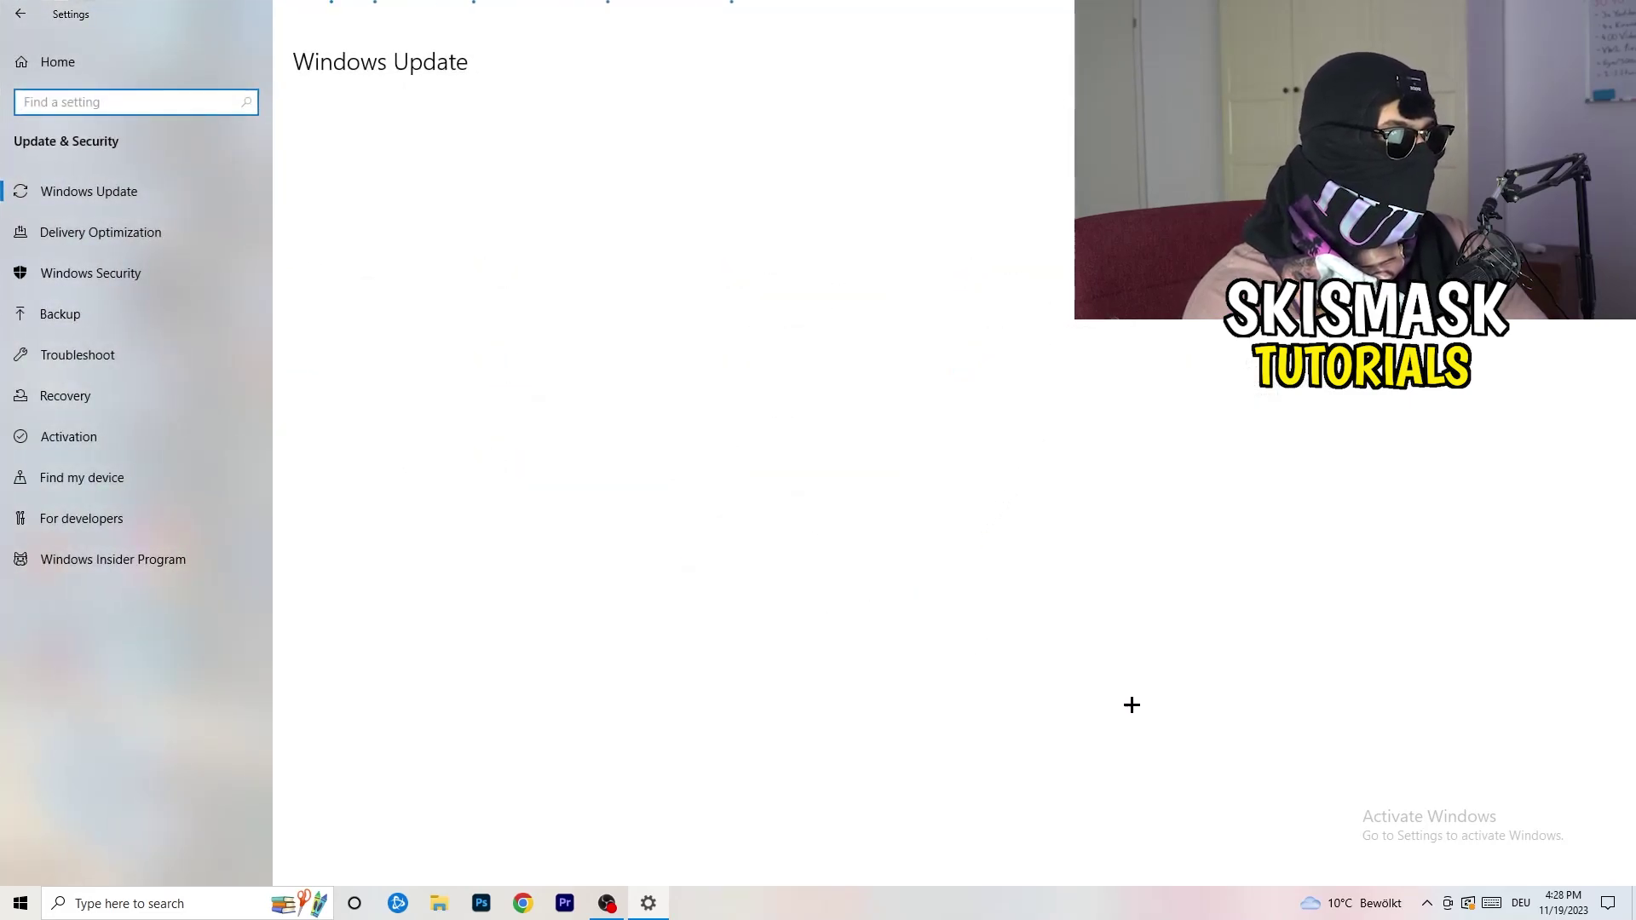